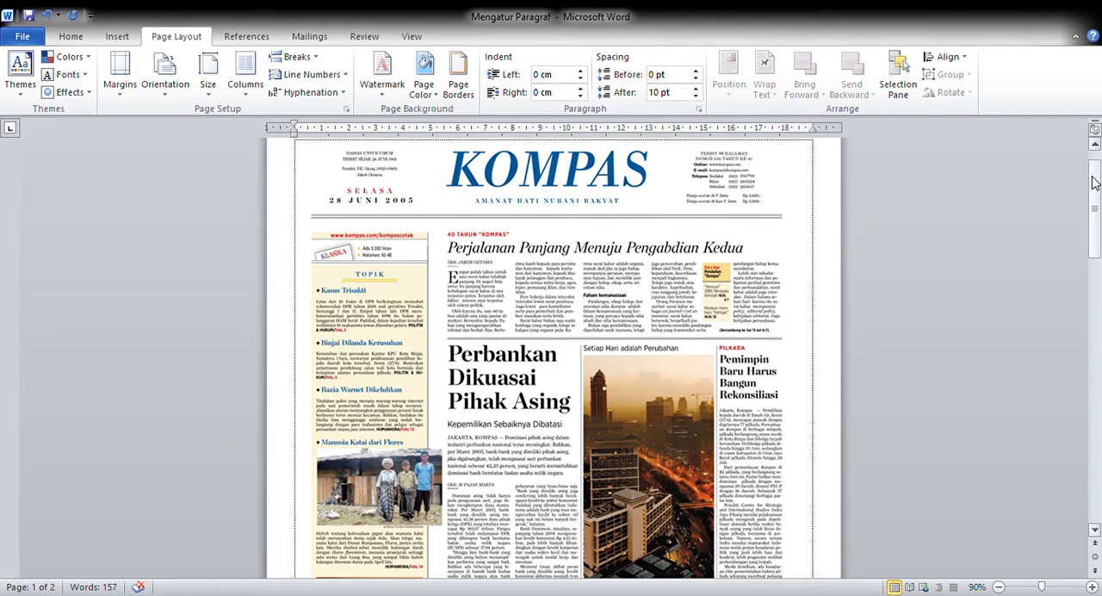
Step: Examine the masthead, headlines and text columns of the Kompas newspaper page on page 1
{"action": "left_click_drag", "start_coordinate": [1096, 179], "coordinate": [1099, 204]}
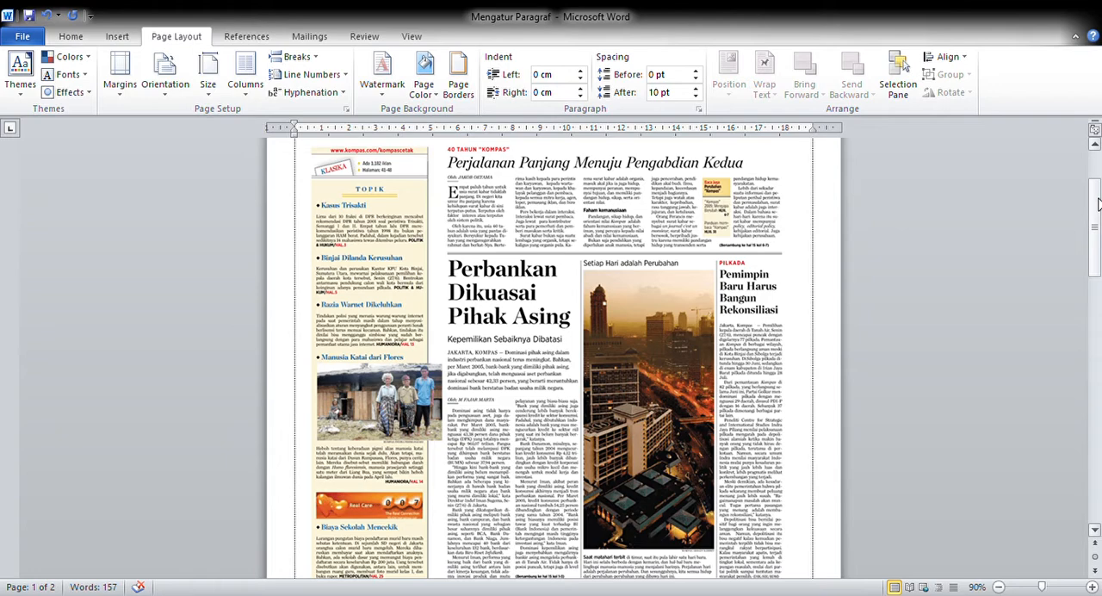
{"action": "left_click_drag", "start_coordinate": [1099, 204], "coordinate": [1097, 185]}
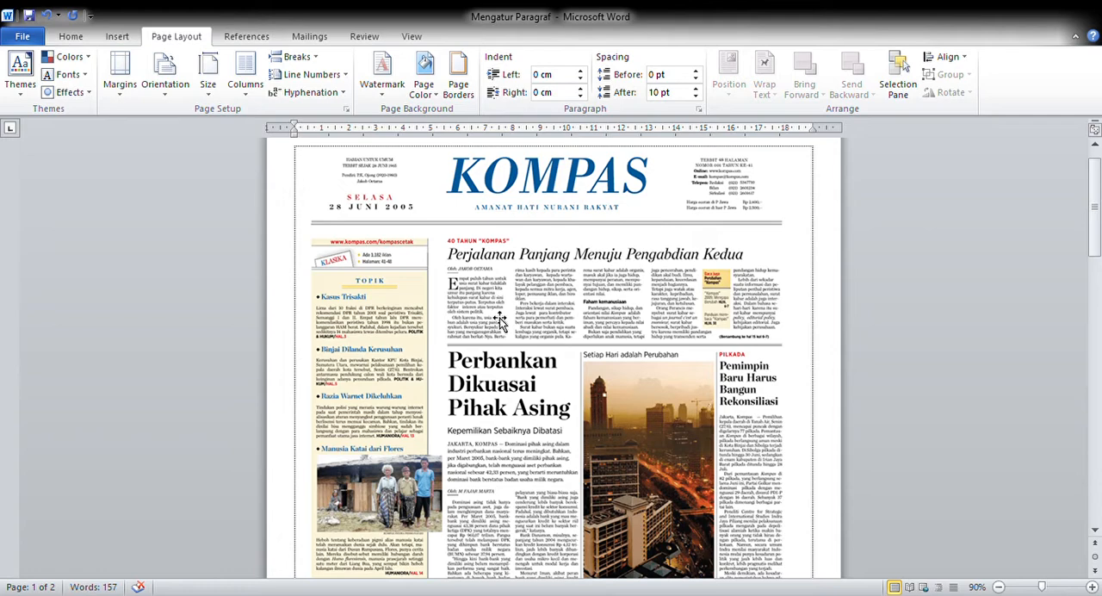
{"action": "scroll", "coordinate": [500, 319], "scroll_direction": "up", "scroll_amount": 7}
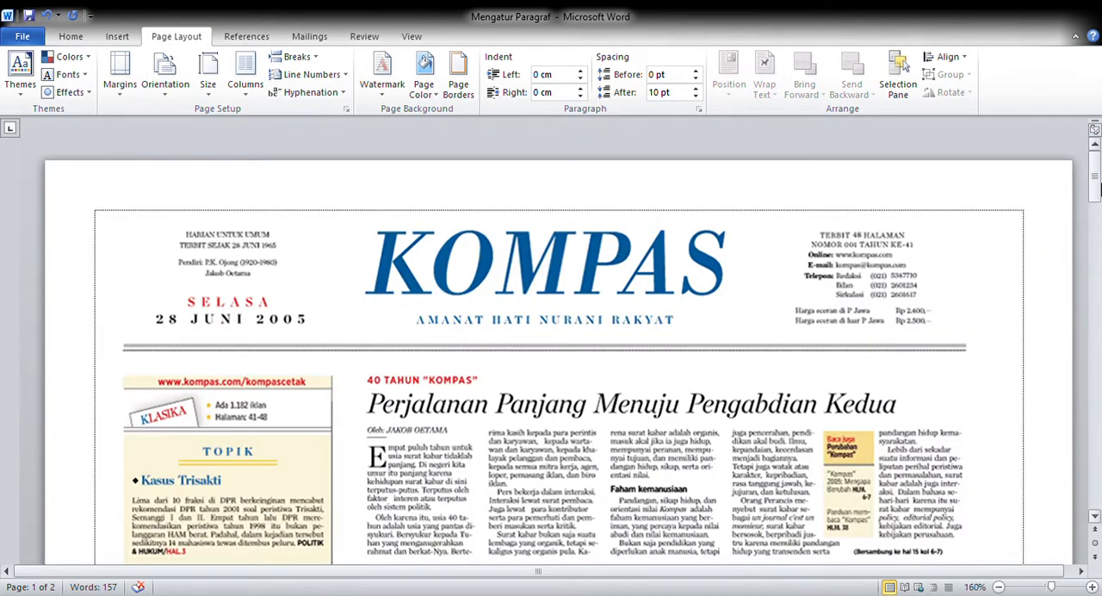
{"action": "left_click_drag", "start_coordinate": [1097, 188], "coordinate": [1098, 208]}
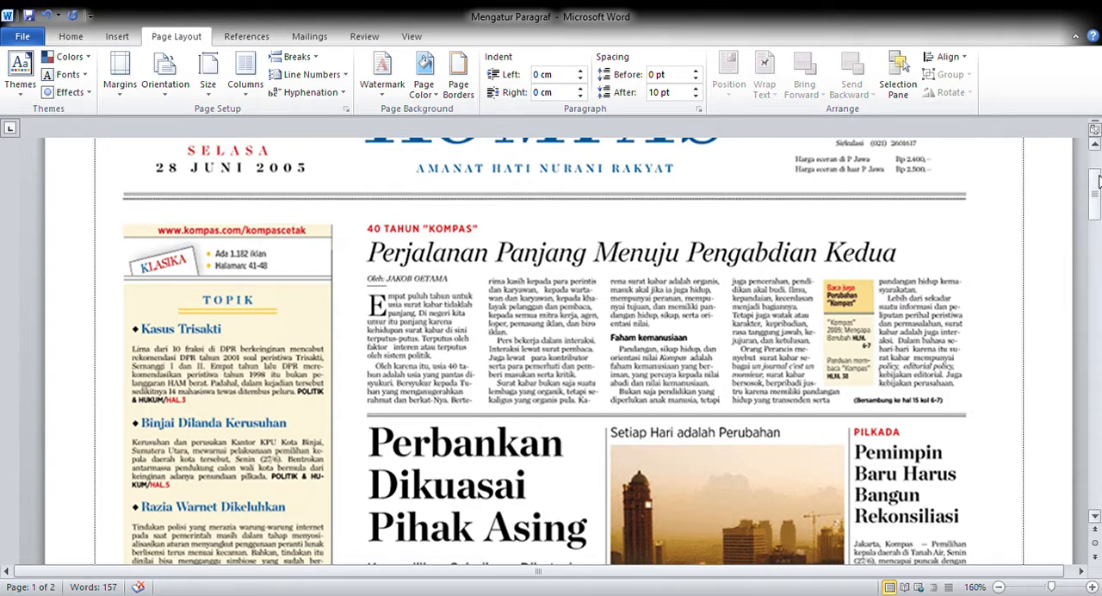
{"action": "mouse_move", "coordinate": [1099, 176]}
{"action": "left_mouse_down"}
{"action": "mouse_move", "coordinate": [1099, 162]}
{"action": "mouse_move", "coordinate": [1099, 180]}
{"action": "left_mouse_up"}
{"action": "scroll", "coordinate": [1098, 172], "scroll_direction": "up", "scroll_amount": 3}
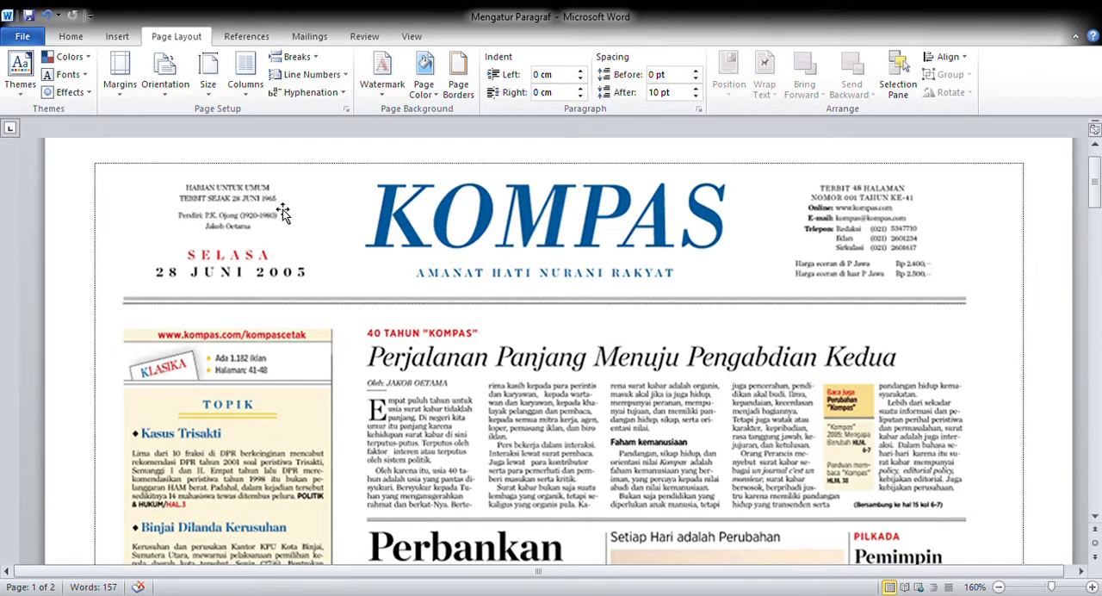
Step: Examine the "Mengatur Paragraf" alignment table on page 2 and compare it with the newspaper's text layout
{"action": "left_click", "coordinate": [72, 38]}
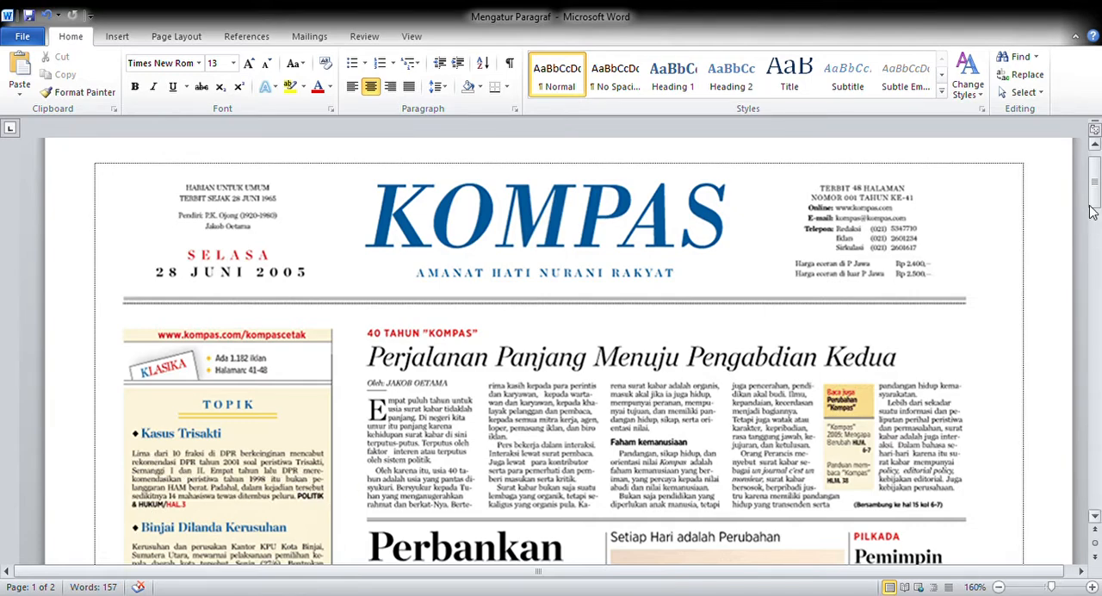
{"action": "left_click_drag", "start_coordinate": [1092, 211], "coordinate": [1097, 388]}
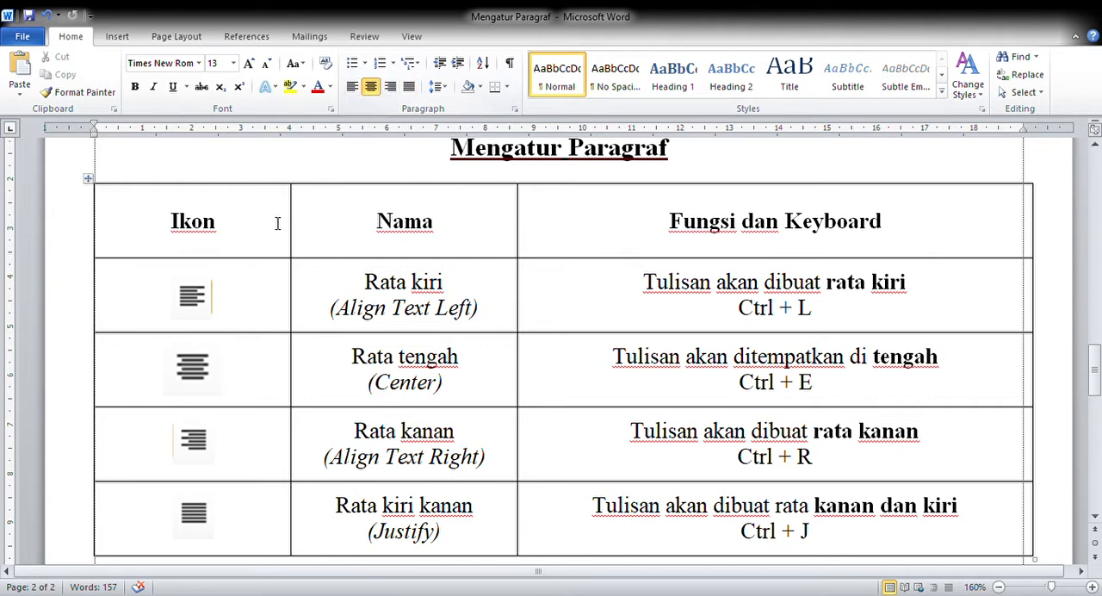
{"action": "left_click", "coordinate": [999, 587]}
{"action": "left_click", "coordinate": [1000, 586]}
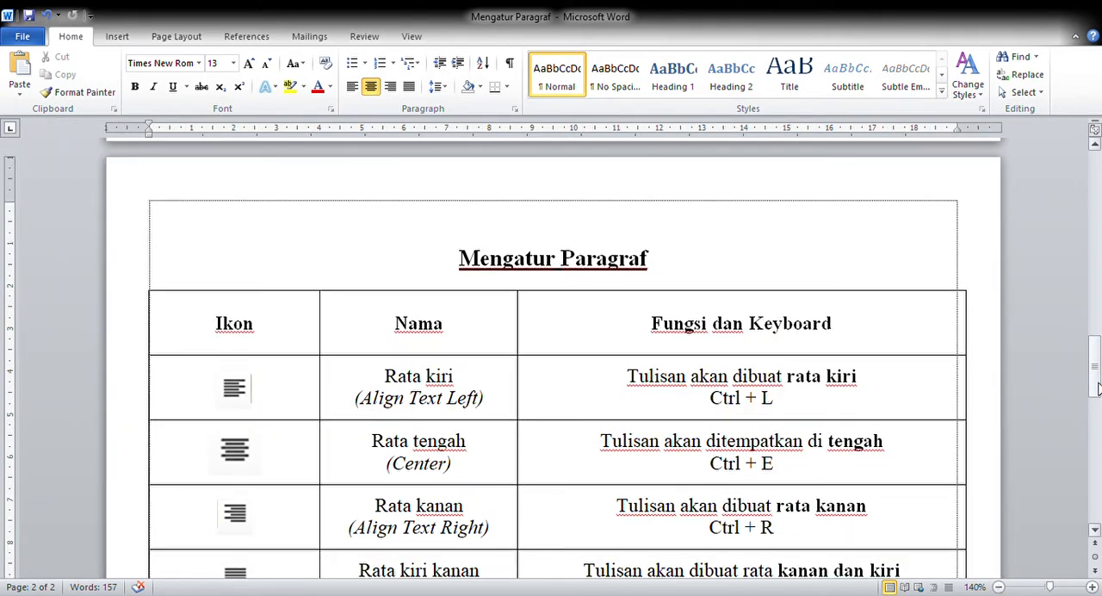
{"action": "scroll", "coordinate": [1034, 571], "scroll_direction": "down", "scroll_amount": 2}
{"action": "left_click", "coordinate": [999, 586]}
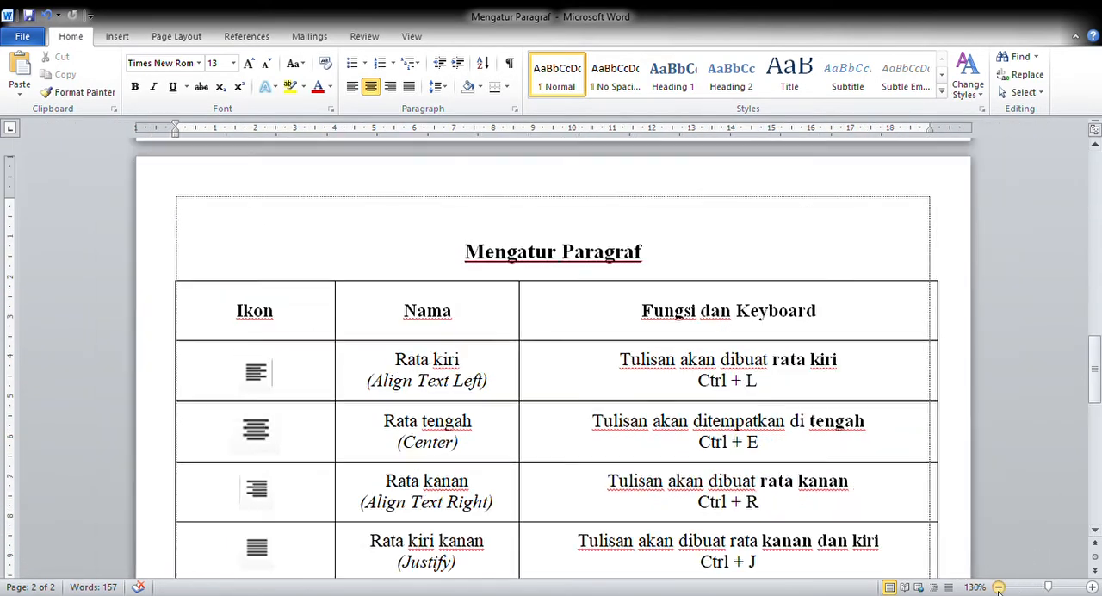
{"action": "left_click_drag", "start_coordinate": [1099, 394], "coordinate": [1100, 405]}
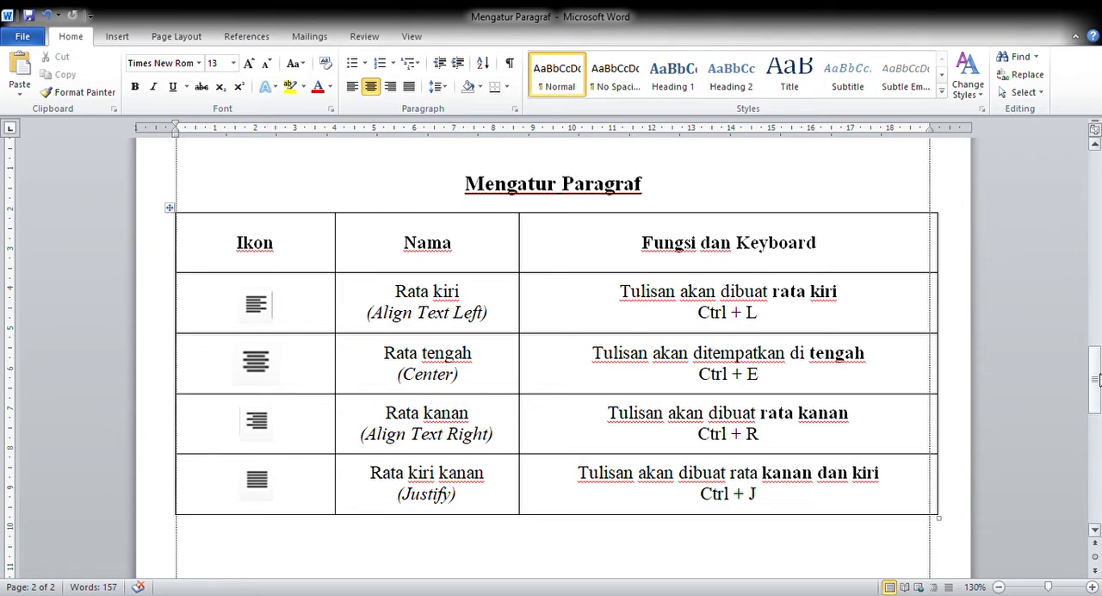
{"action": "left_click_drag", "start_coordinate": [1094, 379], "coordinate": [1098, 212]}
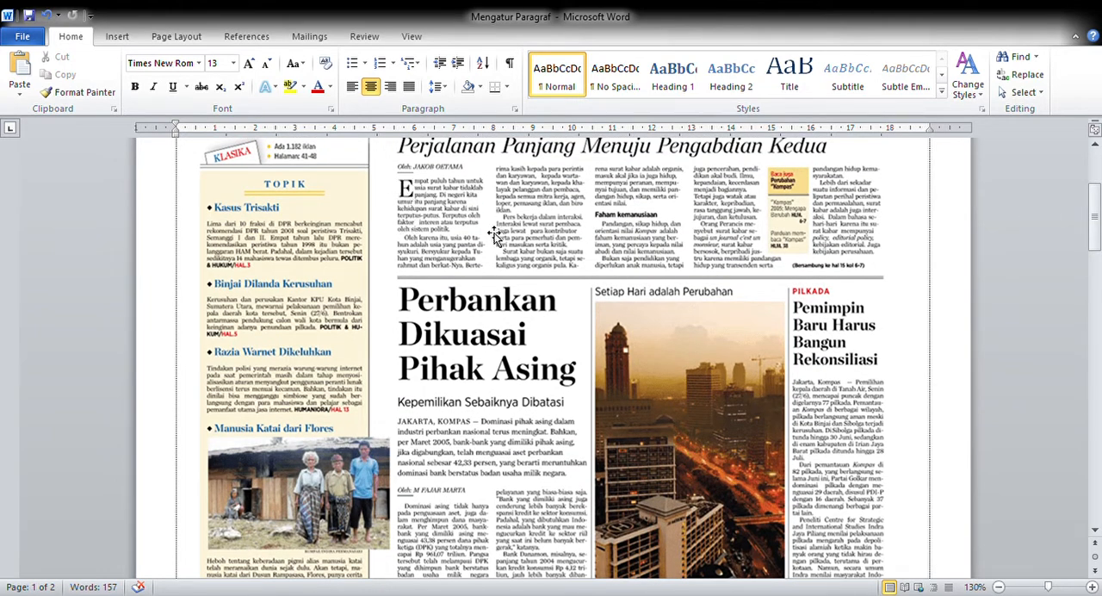
Step: Remove the surplus blank lines between the alignment table and the Bromo paragraph on page 2
{"action": "left_click_drag", "start_coordinate": [1099, 215], "coordinate": [1077, 418]}
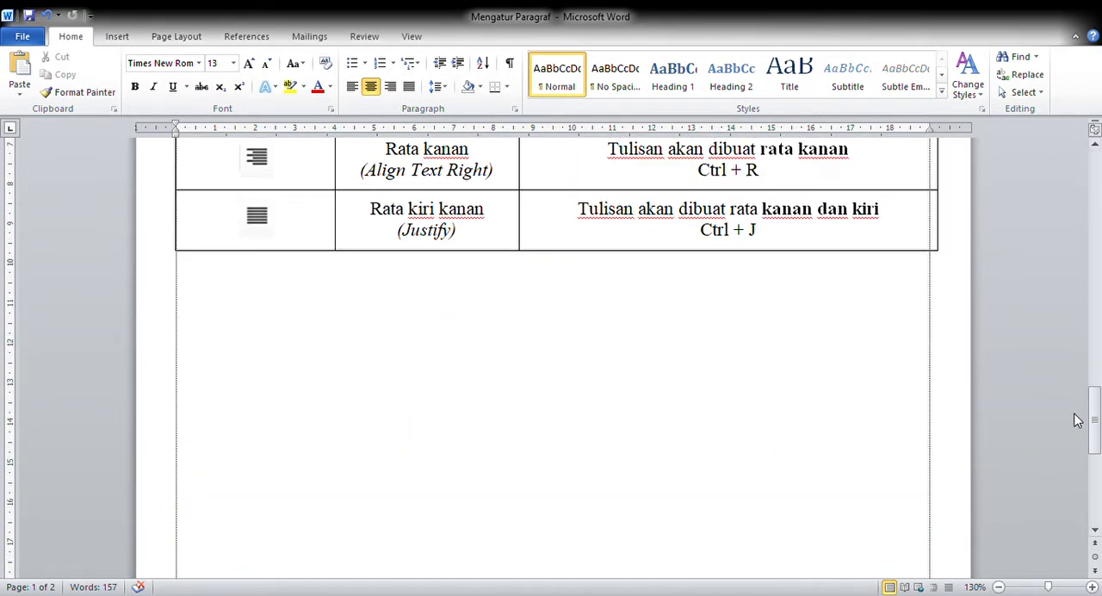
{"action": "left_click", "coordinate": [363, 345]}
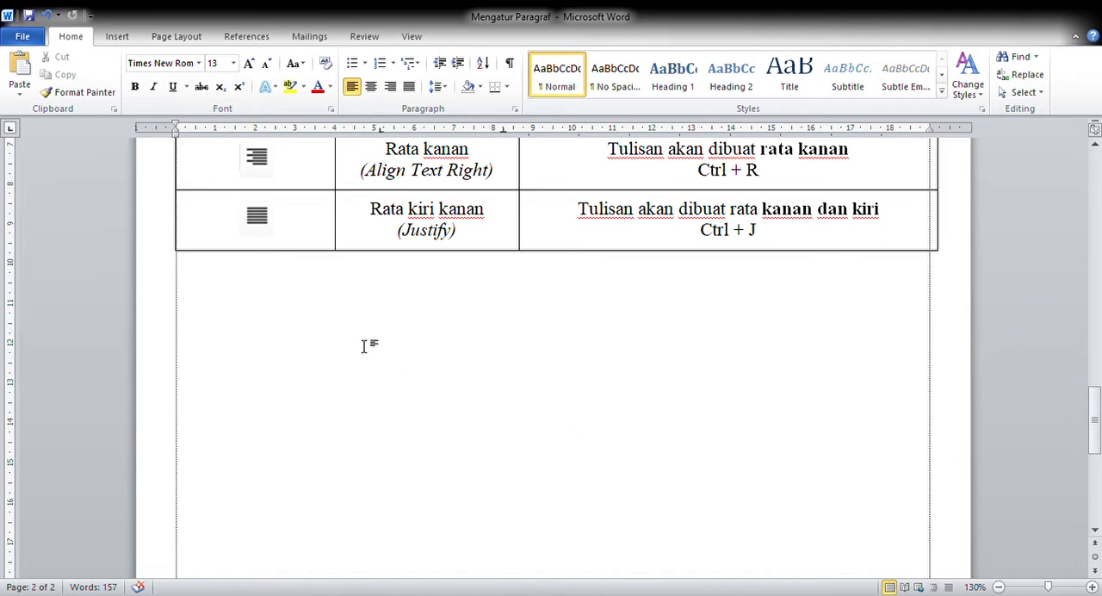
{"action": "key", "text": "Delete"}
{"action": "key", "text": "Delete"}
{"action": "key", "text": "Delete"}
{"action": "key", "text": "Delete"}
{"action": "key", "text": "Delete"}
{"action": "key", "text": "Delete"}
{"action": "key", "text": "Delete"}
{"action": "key", "text": "Delete"}
{"action": "key", "text": "Delete"}
{"action": "key", "text": "Delete"}
{"action": "key", "text": "Delete"}
{"action": "key", "text": "Delete"}
{"action": "key", "text": "Delete"}
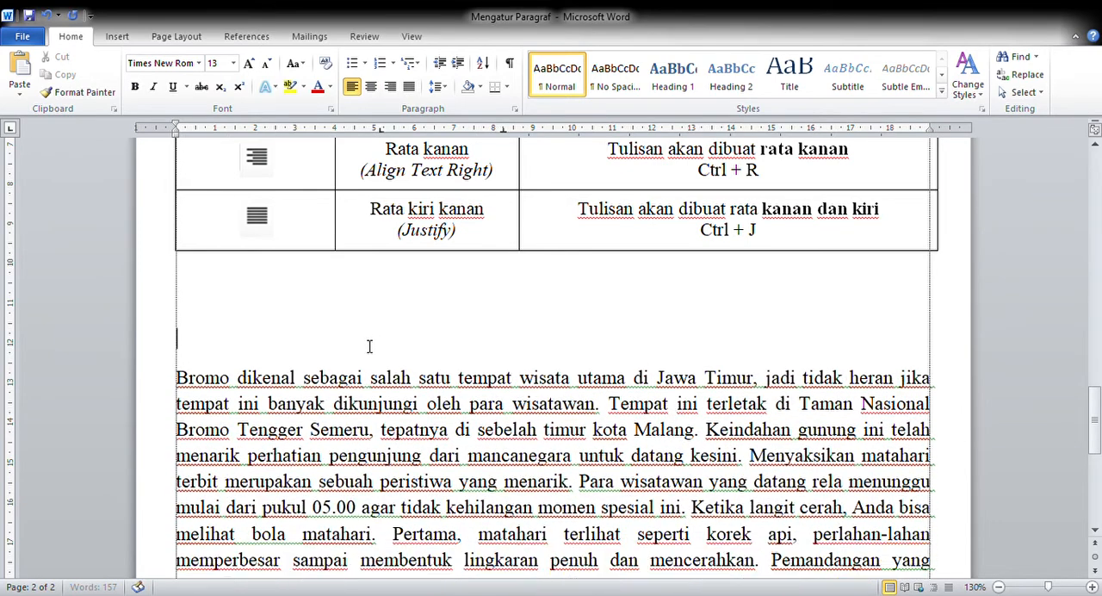
{"action": "key", "text": "Up"}
{"action": "key", "text": "Up"}
{"action": "key", "text": "Up"}
{"action": "key", "text": "Delete"}
{"action": "key", "text": "Delete"}
{"action": "key", "text": "Delete"}
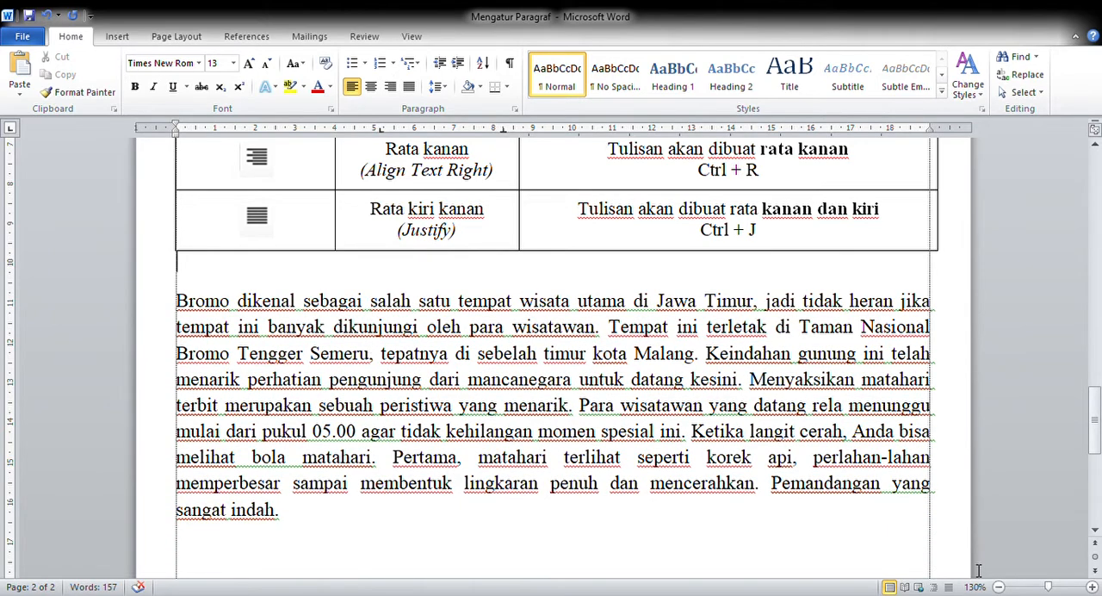
Step: Left-align the whole Bromo paragraph below the table
{"action": "left_click", "coordinate": [999, 586]}
{"action": "left_click", "coordinate": [999, 586]}
{"action": "left_click", "coordinate": [999, 586]}
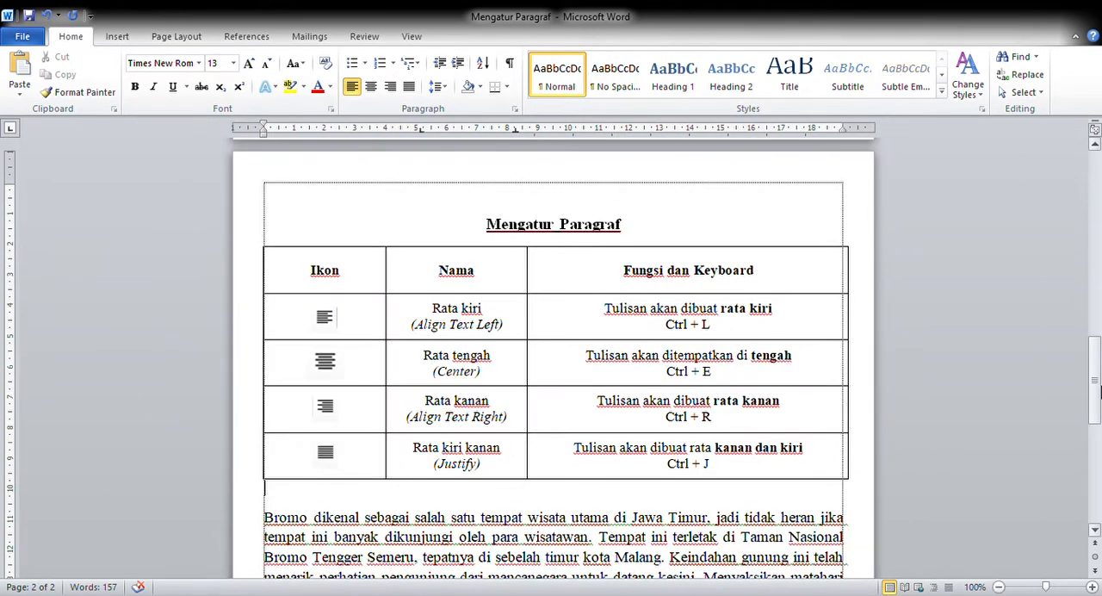
{"action": "left_click", "coordinate": [999, 586]}
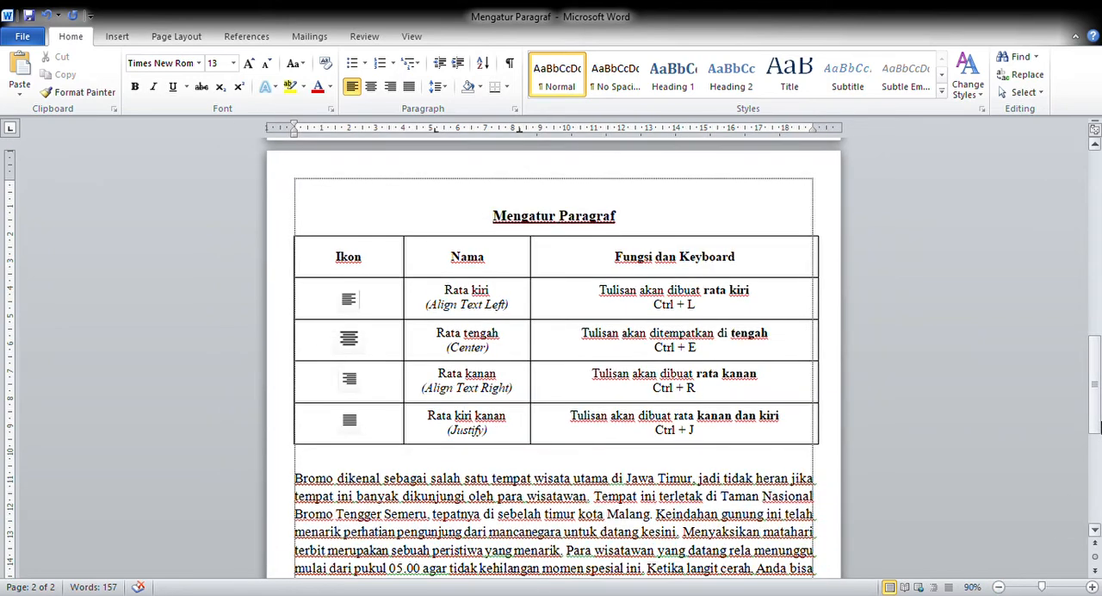
{"action": "mouse_move", "coordinate": [1101, 427]}
{"action": "left_mouse_down"}
{"action": "mouse_move", "coordinate": [1101, 467]}
{"action": "mouse_move", "coordinate": [1101, 445]}
{"action": "left_mouse_up"}
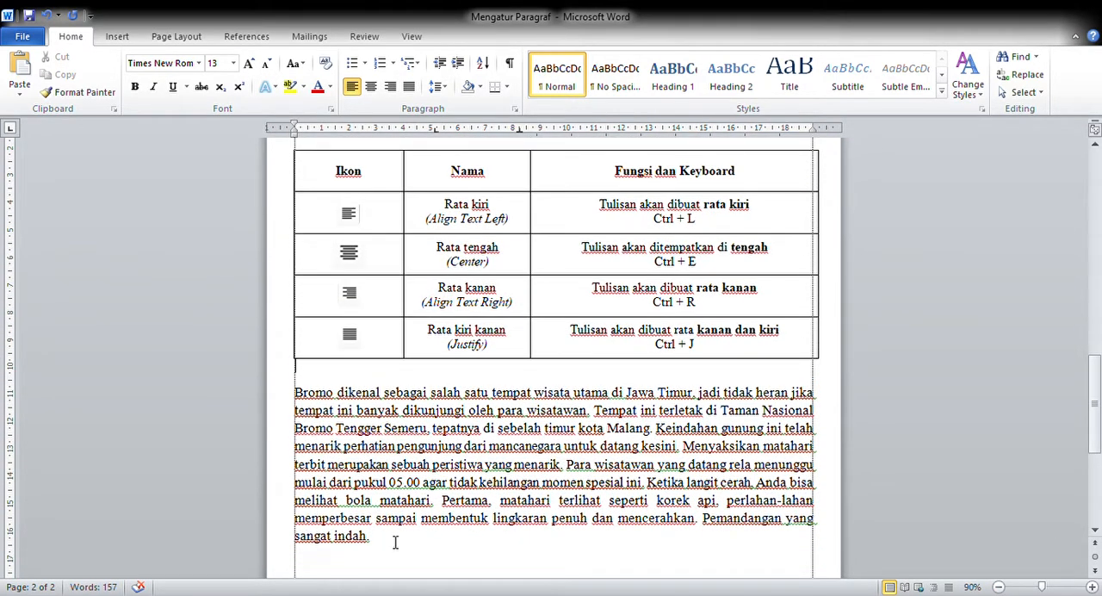
{"action": "left_click_drag", "start_coordinate": [396, 542], "coordinate": [294, 393]}
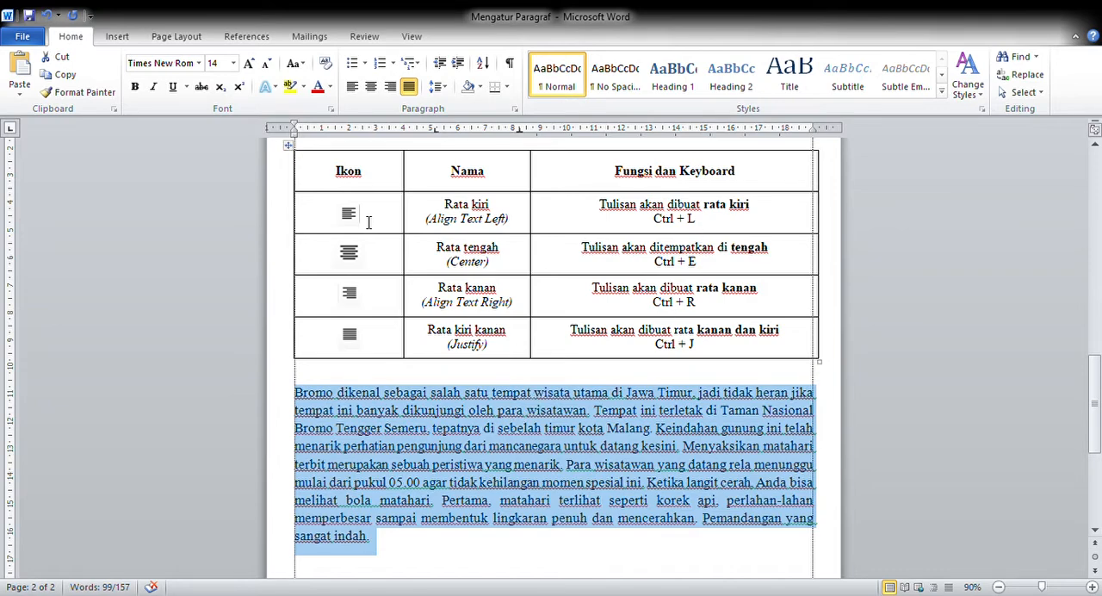
{"action": "left_click", "coordinate": [352, 87]}
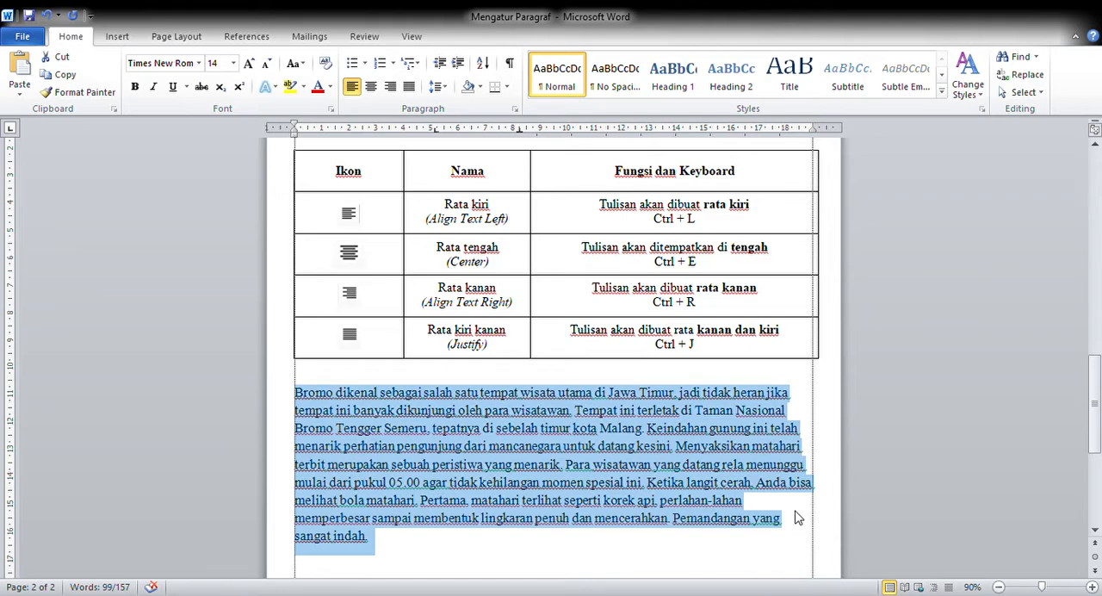
Step: Justify the selected Bromo paragraph, and return it to left alignment
{"action": "key", "text": "ctrl+j"}
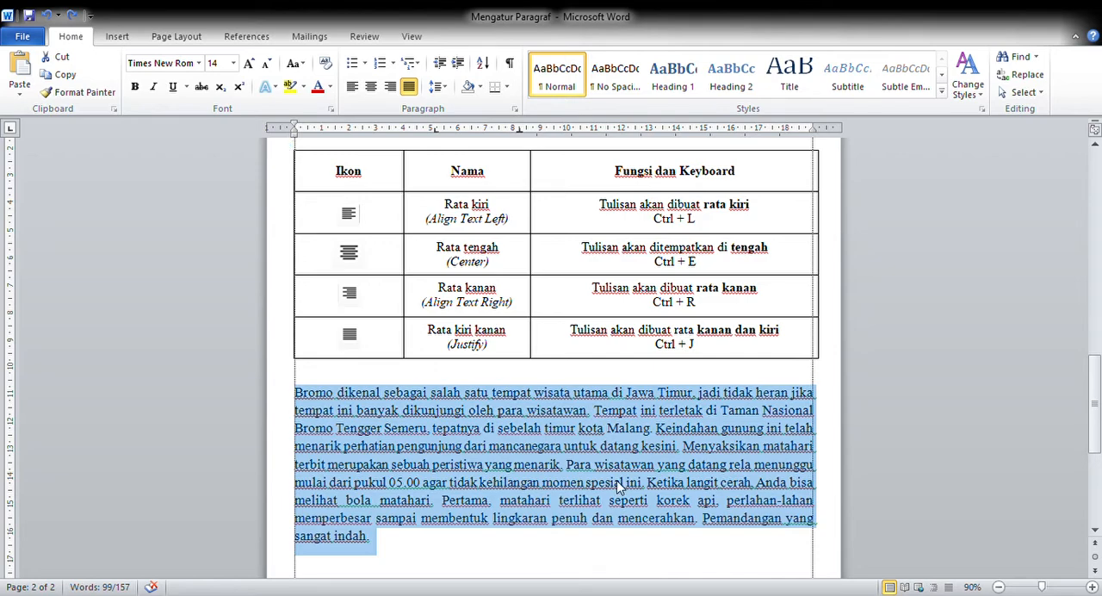
{"action": "key", "text": "ctrl+l"}
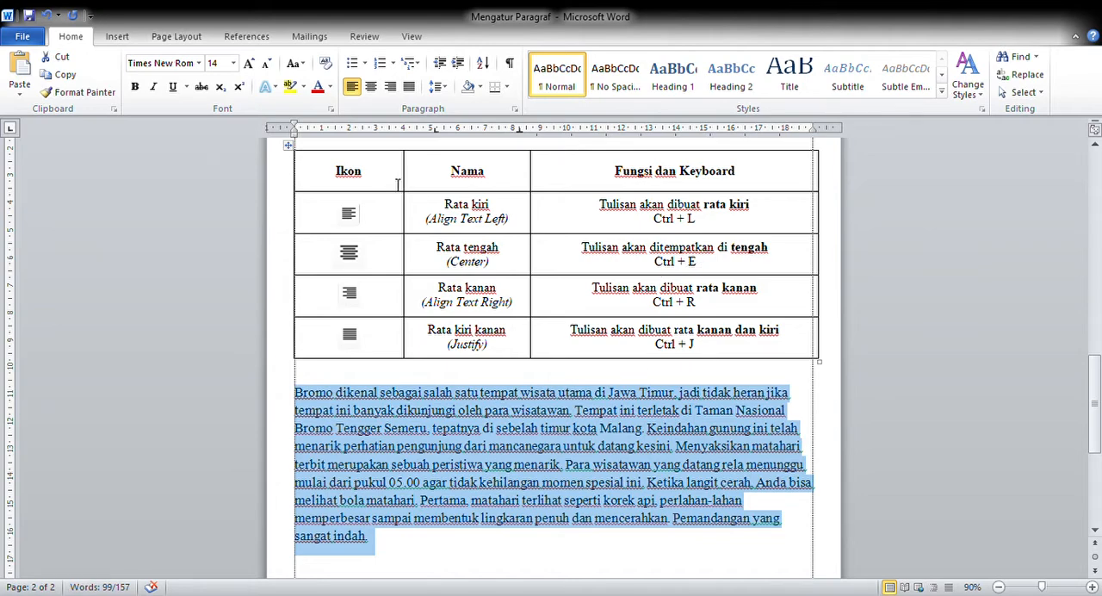
Step: Center the Bromo paragraph, and highlight its line starting "melihat bola matahari" and its last line "sangat indah."
{"action": "left_click", "coordinate": [371, 88]}
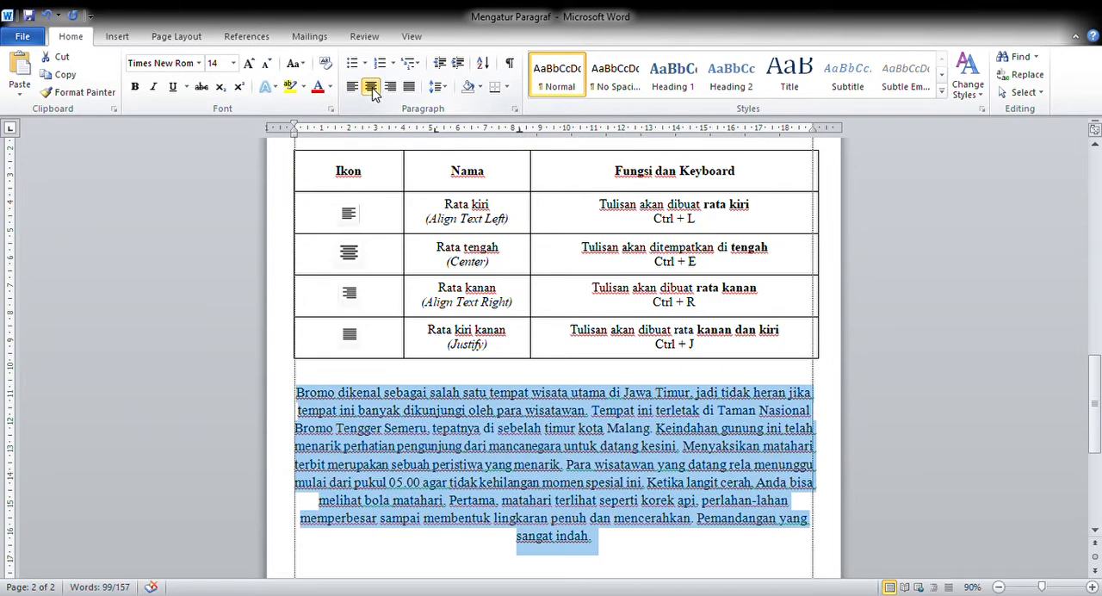
{"action": "left_click", "coordinate": [551, 517]}
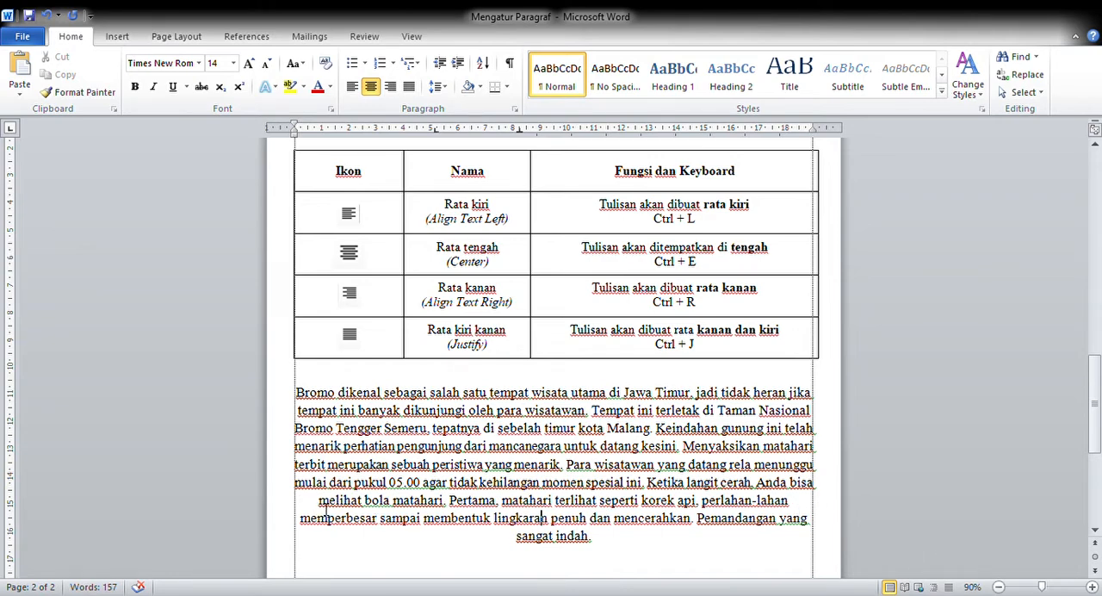
{"action": "left_click_drag", "start_coordinate": [320, 500], "coordinate": [786, 509]}
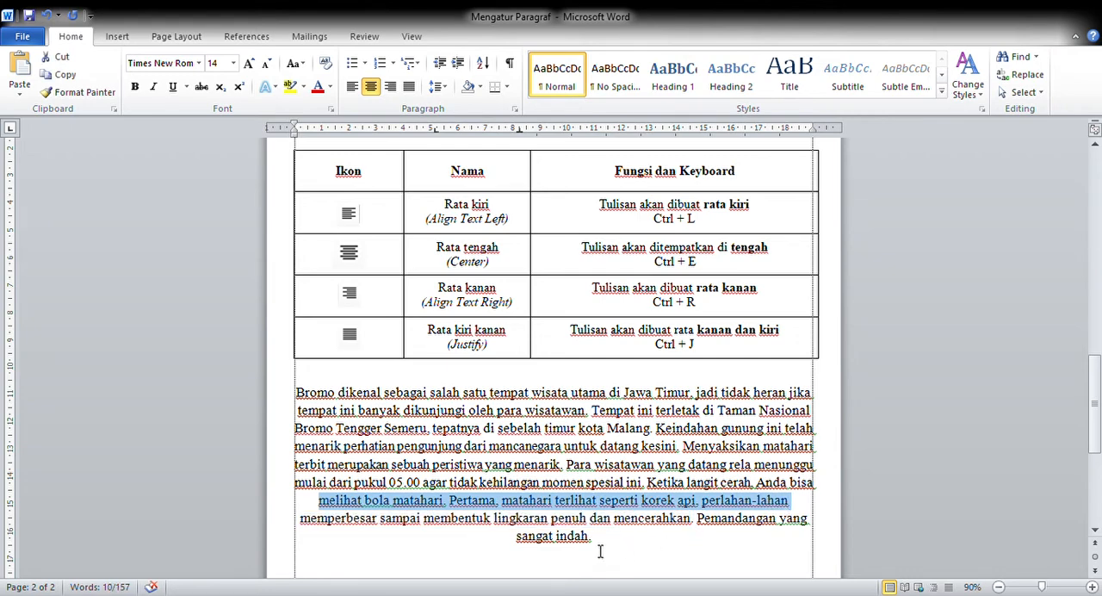
{"action": "left_click_drag", "start_coordinate": [600, 544], "coordinate": [547, 548]}
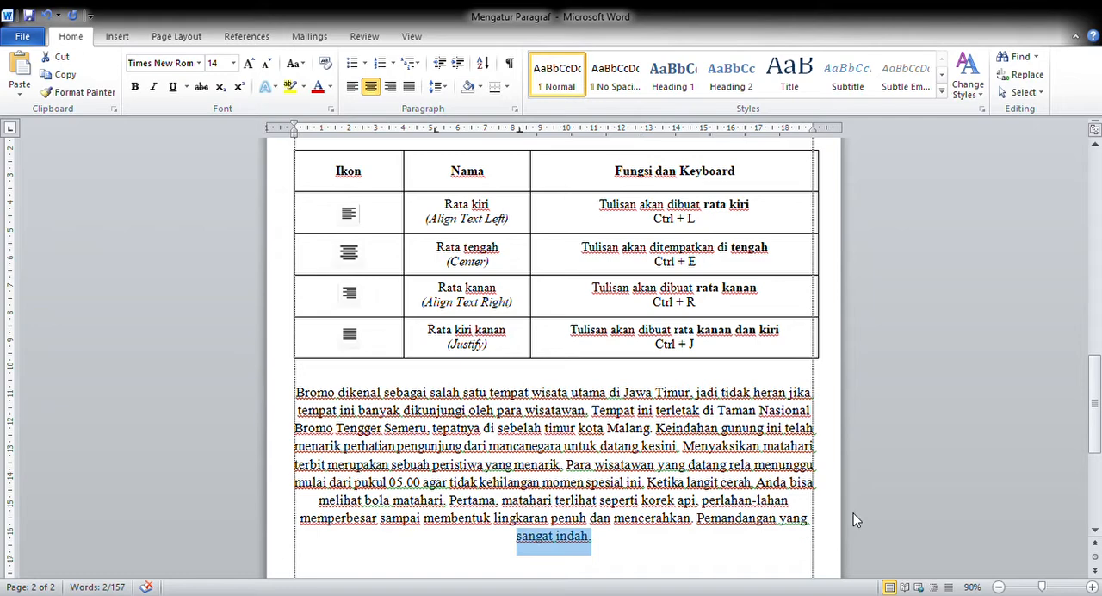
Step: Compare the centered text with the newspaper page, and switch the whole Bromo paragraph to left alignment and back to centered
{"action": "left_click_drag", "start_coordinate": [1096, 396], "coordinate": [1097, 203]}
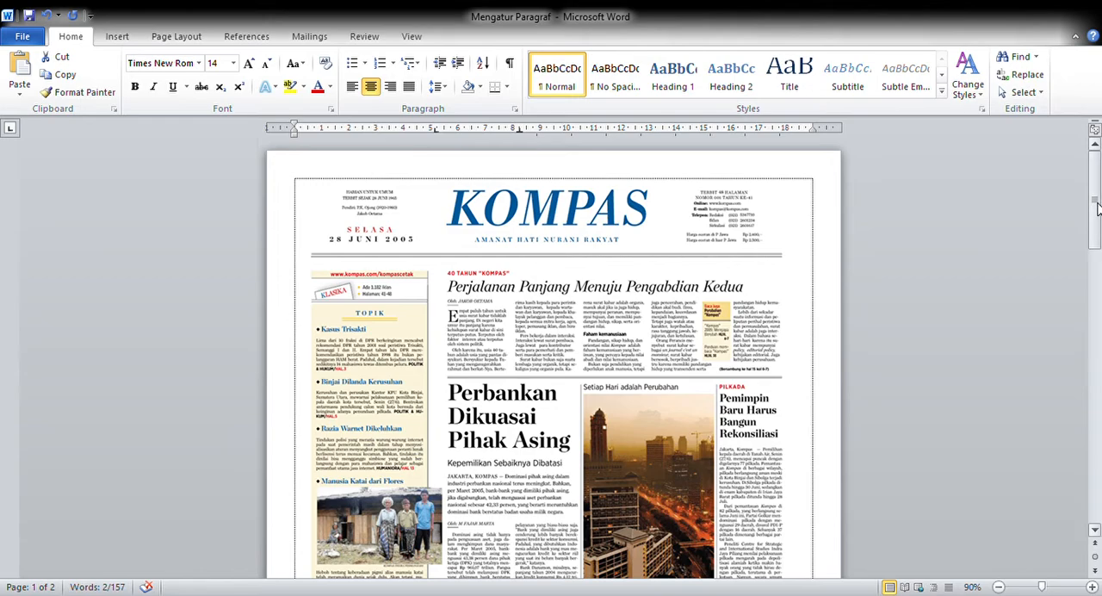
{"action": "left_click_drag", "start_coordinate": [1096, 194], "coordinate": [1098, 411]}
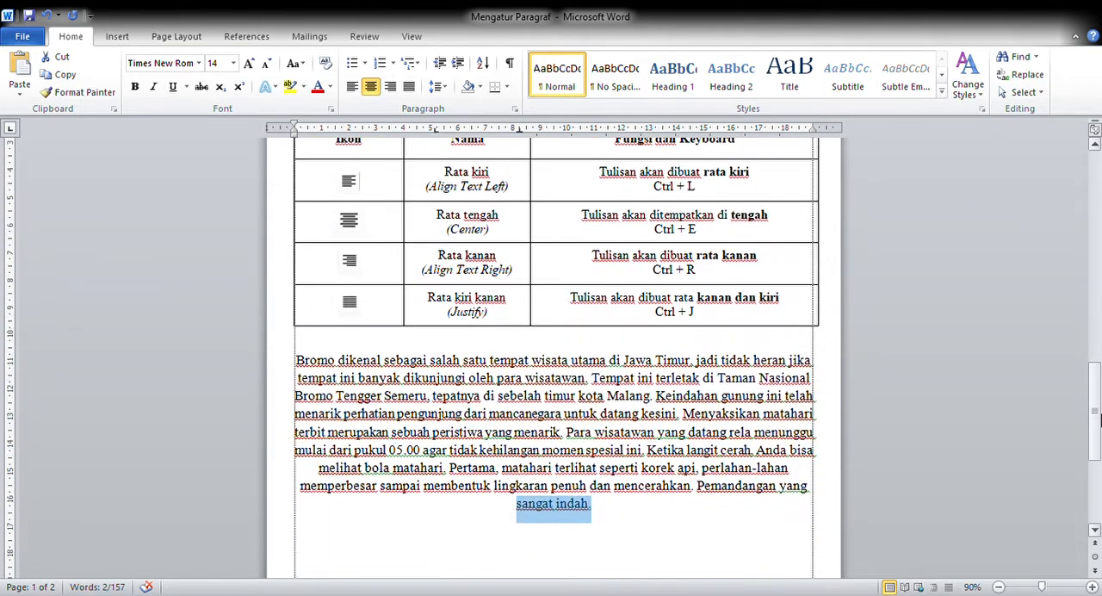
{"action": "triple_click", "coordinate": [706, 515]}
{"action": "key", "text": "ctrl+l"}
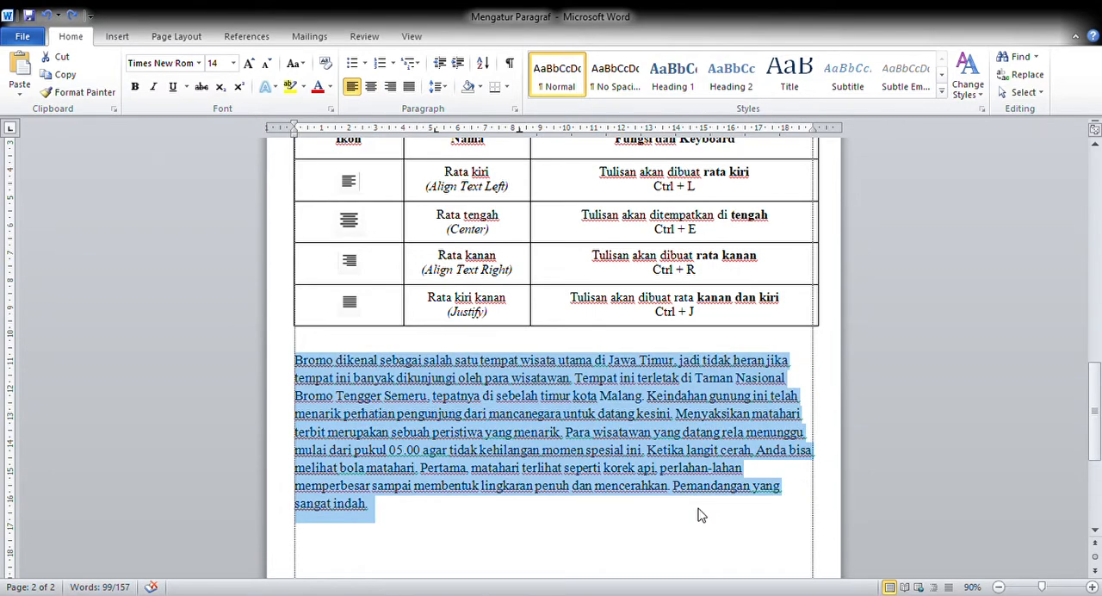
{"action": "key", "text": "ctrl+e"}
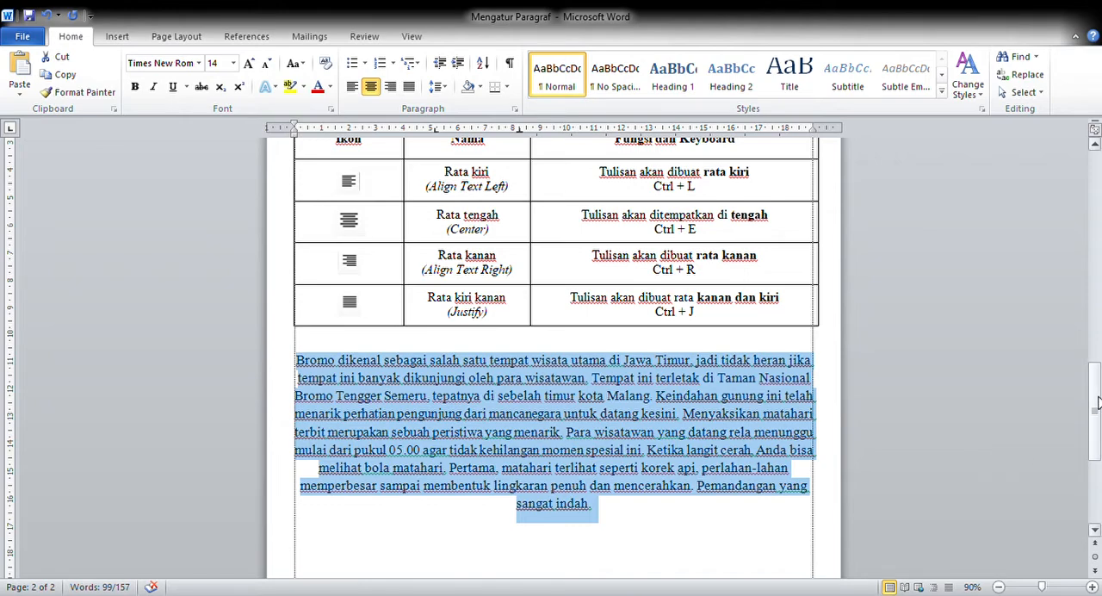
Step: Right-align the Bromo paragraph to inspect its right edge, and return the whole paragraph to centered alignment
{"action": "left_click_drag", "start_coordinate": [1098, 403], "coordinate": [1098, 393]}
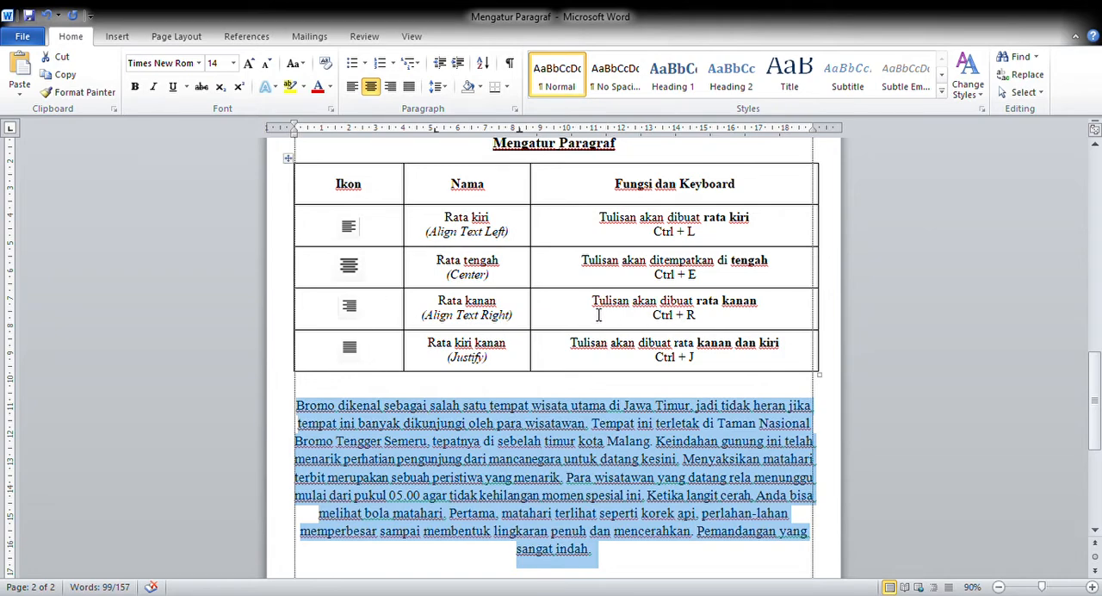
{"action": "left_click", "coordinate": [391, 87]}
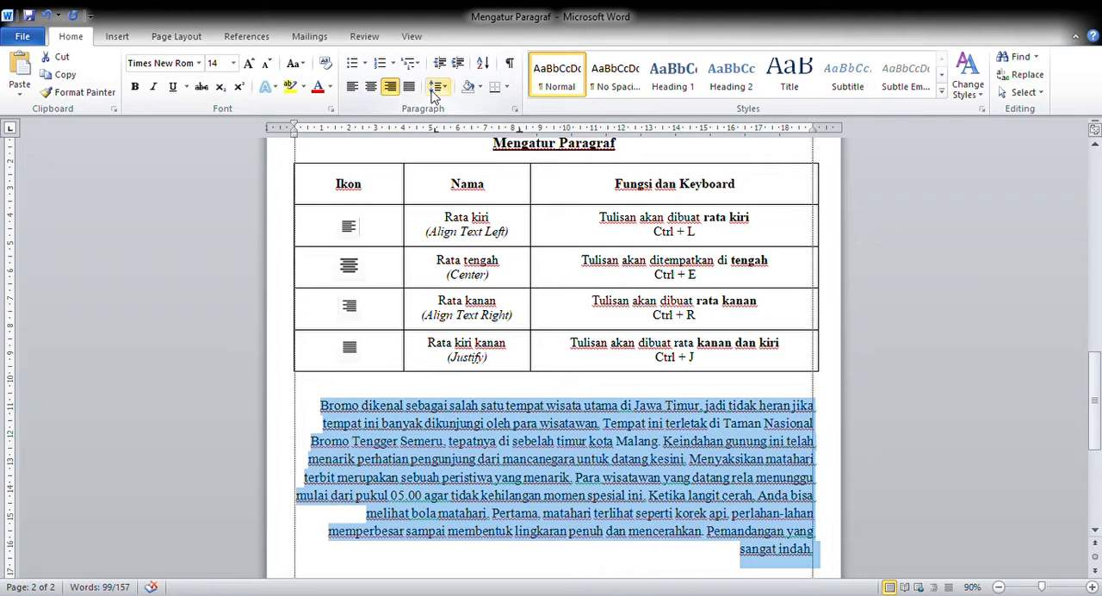
{"action": "left_click_drag", "start_coordinate": [1098, 409], "coordinate": [1099, 417]}
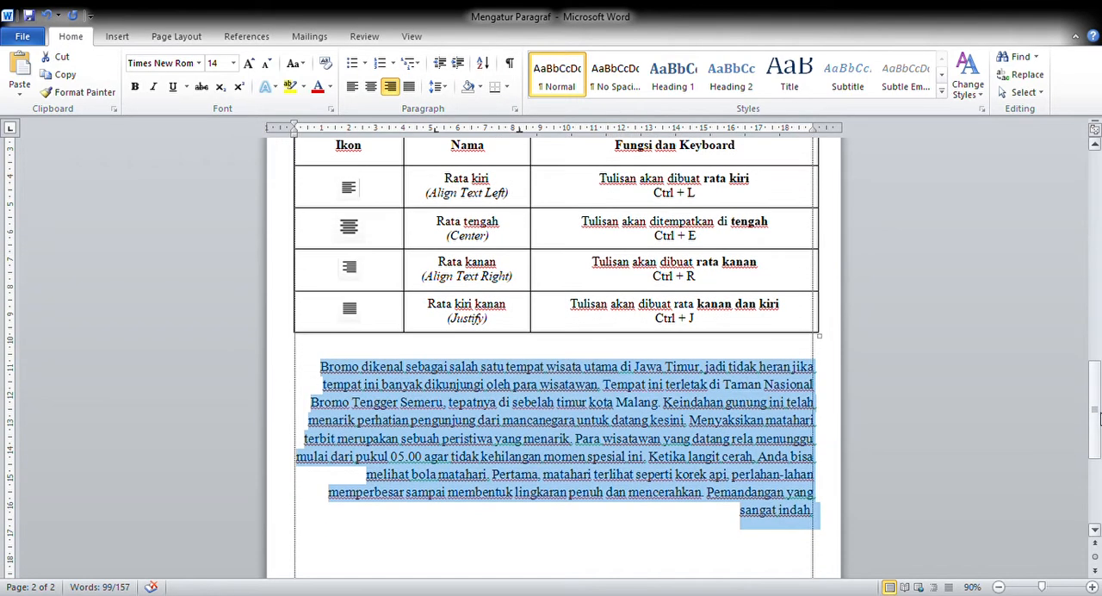
{"action": "left_click", "coordinate": [823, 371]}
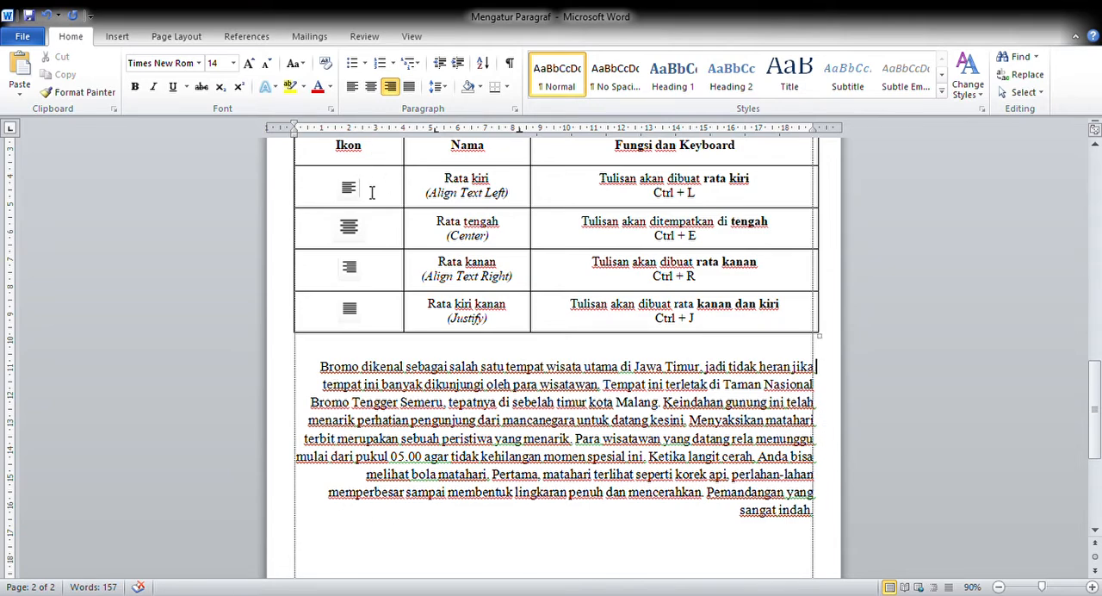
{"action": "triple_click", "coordinate": [825, 522]}
{"action": "key", "text": "ctrl+e"}
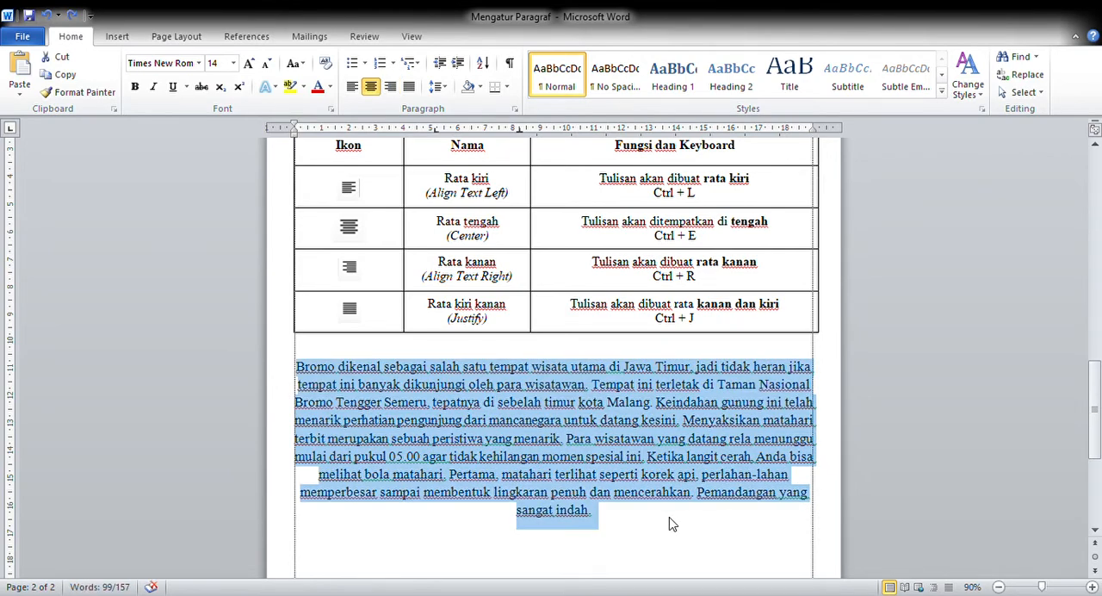
Step: Right-align the whole Bromo paragraph, alternate it between justified and right alignment, and leave it justified
{"action": "key", "text": "ctrl+r"}
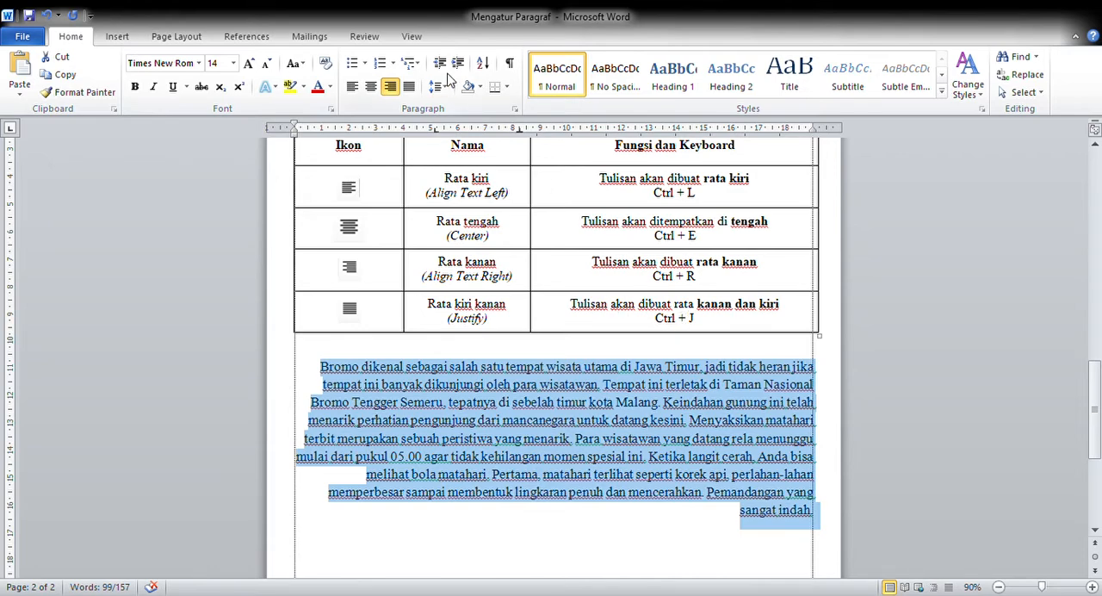
{"action": "left_click", "coordinate": [410, 88]}
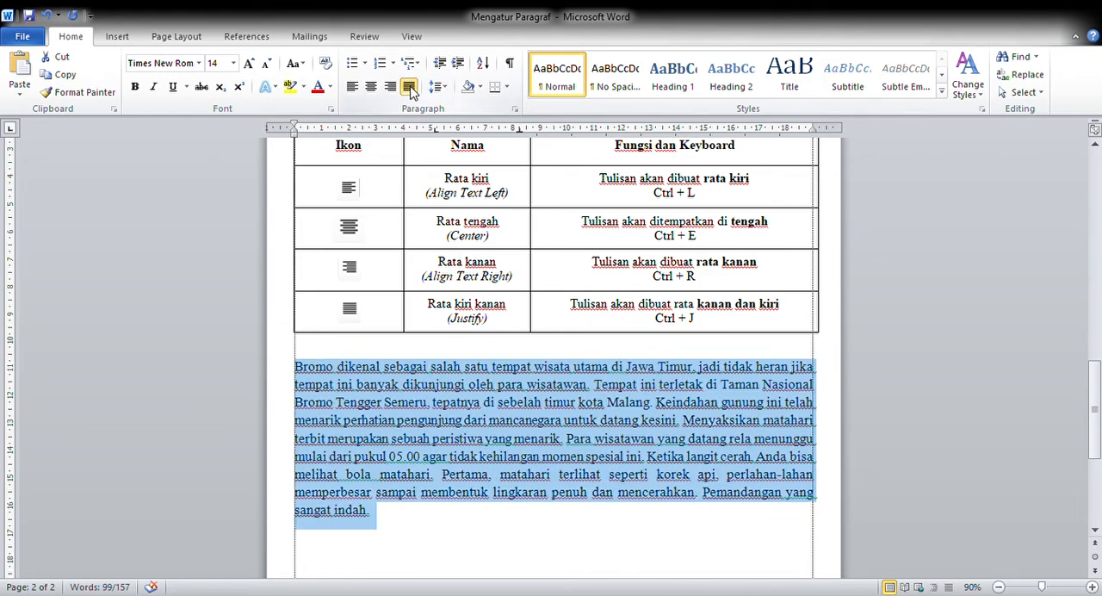
{"action": "key", "text": "ctrl+r"}
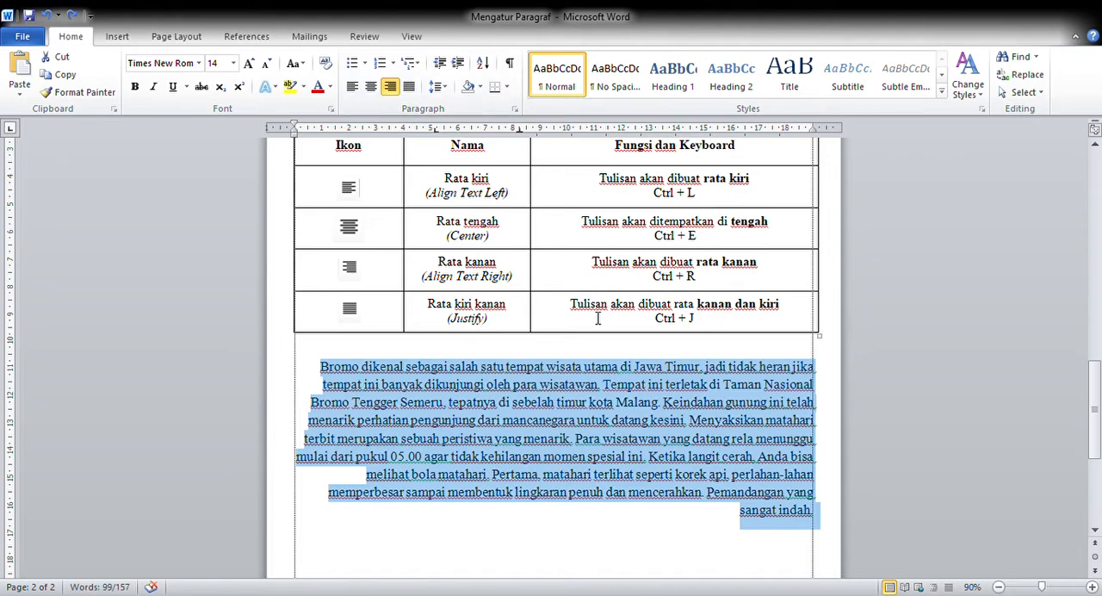
{"action": "key", "text": "ctrl+j"}
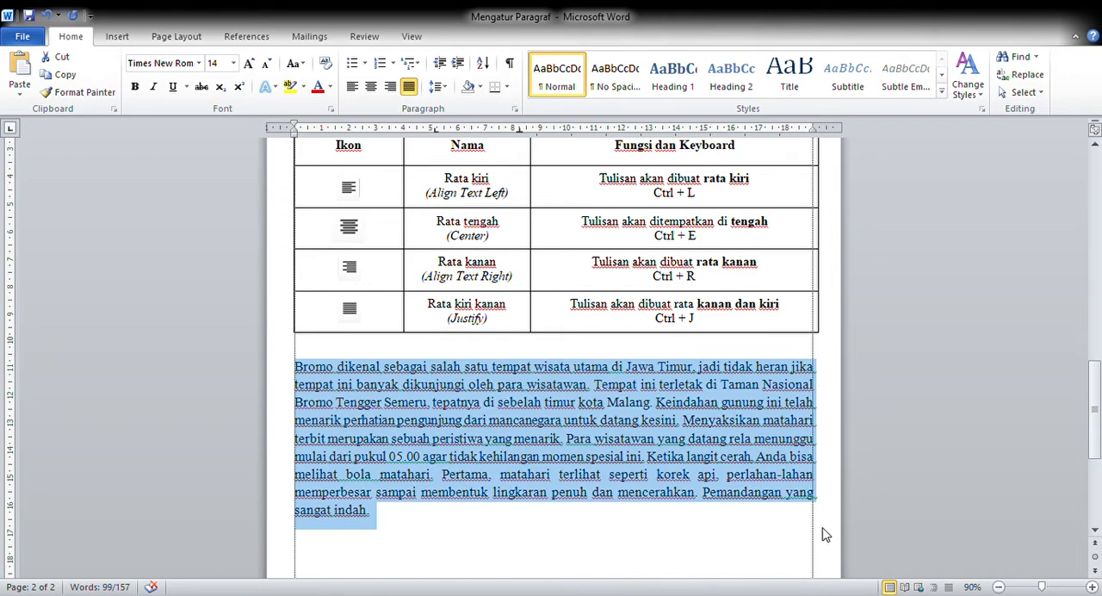
Step: Compare the justified Bromo paragraph with the text columns on the newspaper page, and deselect the paragraph
{"action": "left_click_drag", "start_coordinate": [1095, 411], "coordinate": [1098, 258]}
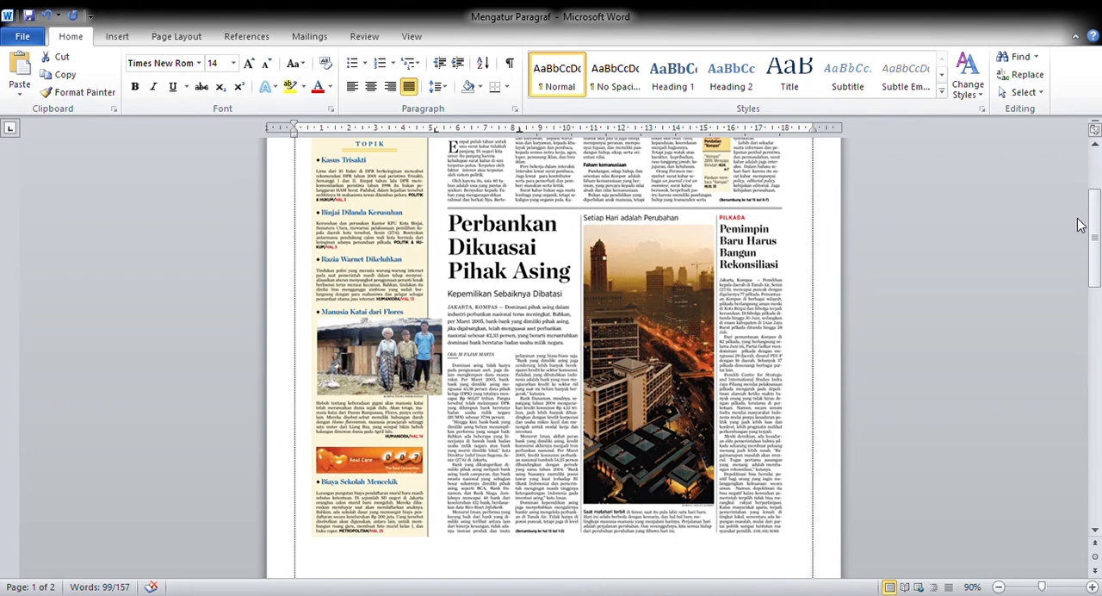
{"action": "scroll", "coordinate": [1100, 220], "scroll_direction": "down", "scroll_amount": 15}
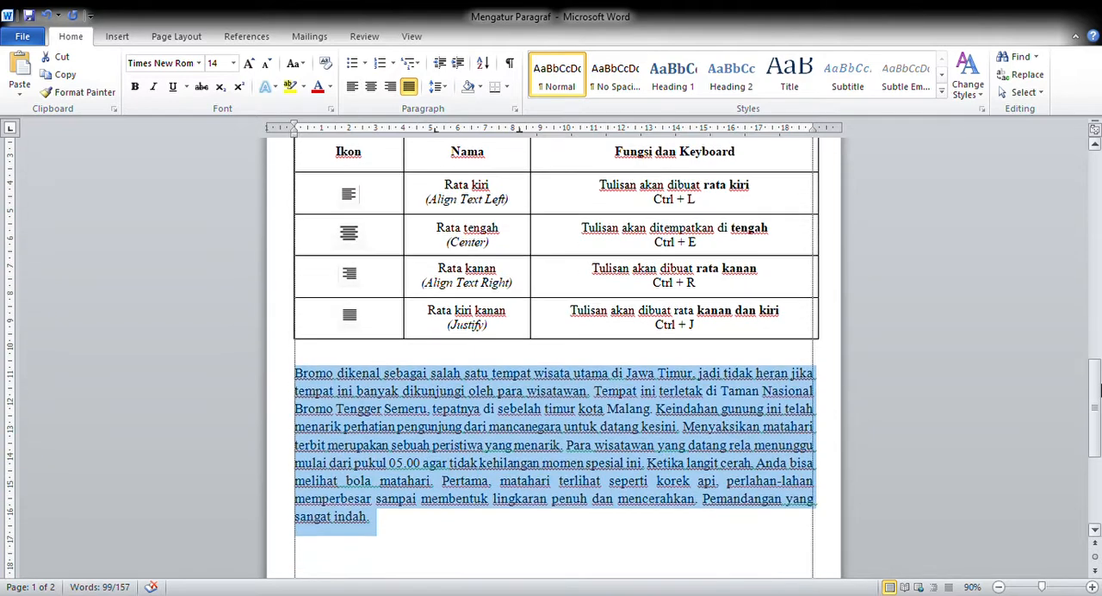
{"action": "left_click", "coordinate": [467, 443]}
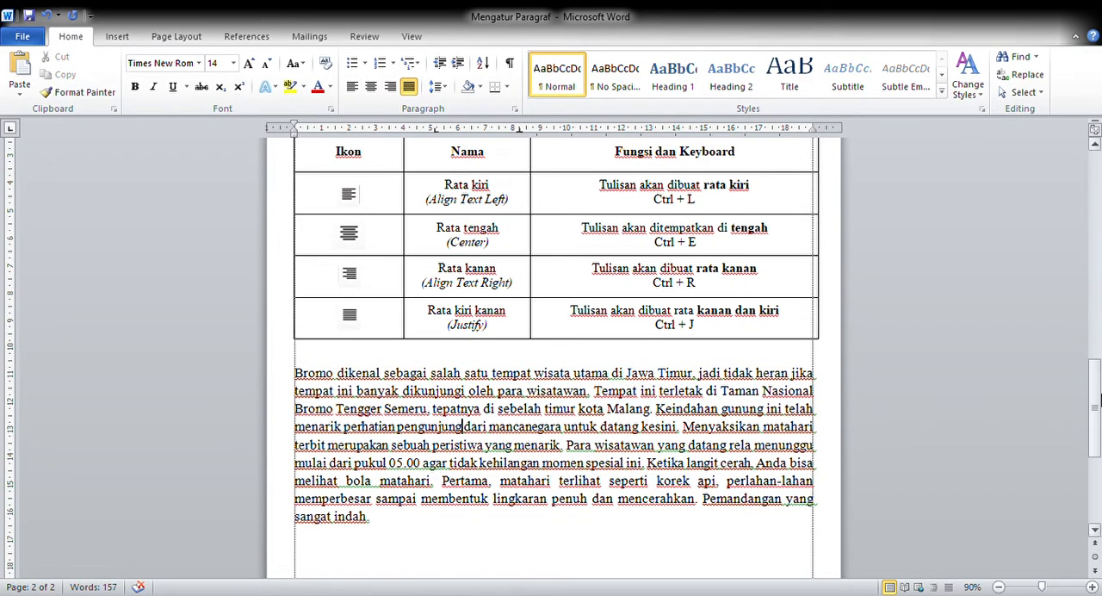
Step: Delete the empty line above the "Mengatur Paragraf" title on the second page
{"action": "scroll", "coordinate": [1100, 388], "scroll_direction": "up", "scroll_amount": 1}
{"action": "scroll", "coordinate": [1099, 388], "scroll_direction": "up", "scroll_amount": 1}
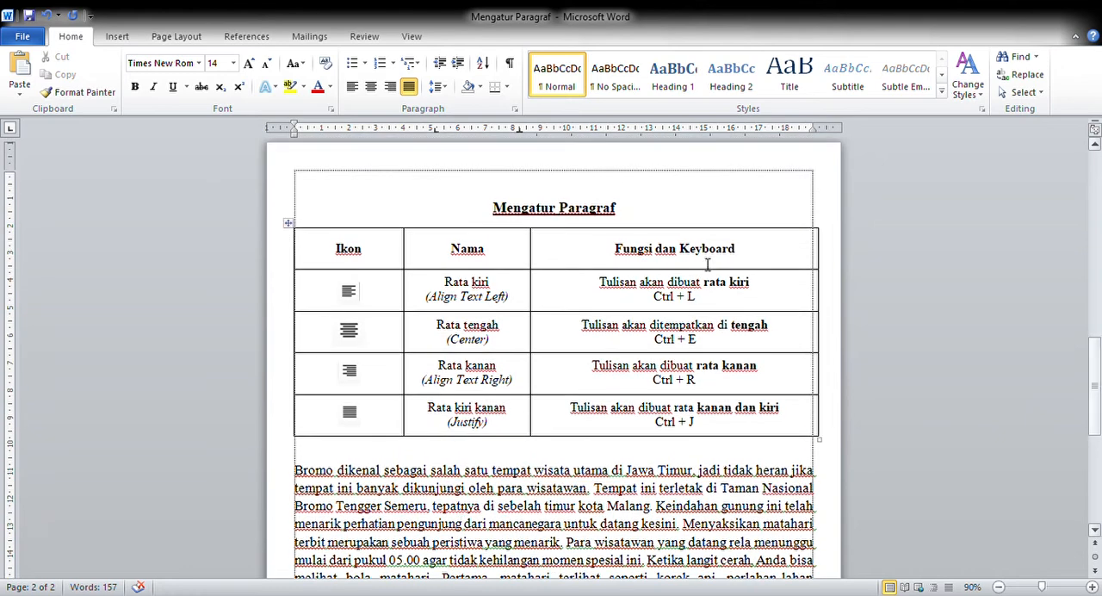
{"action": "left_click", "coordinate": [512, 190]}
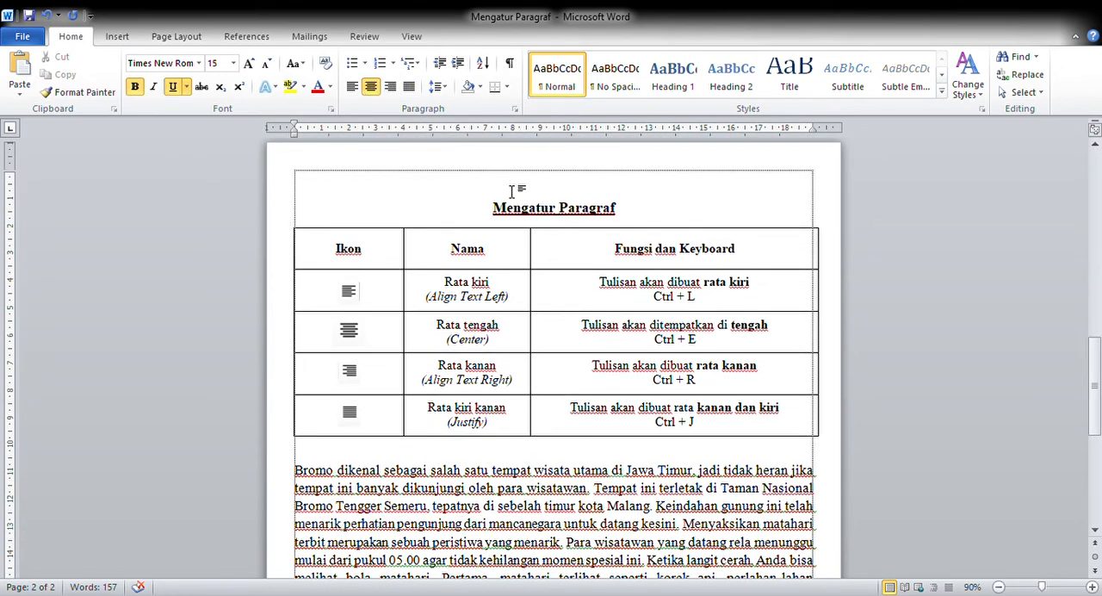
{"action": "key", "text": "Delete"}
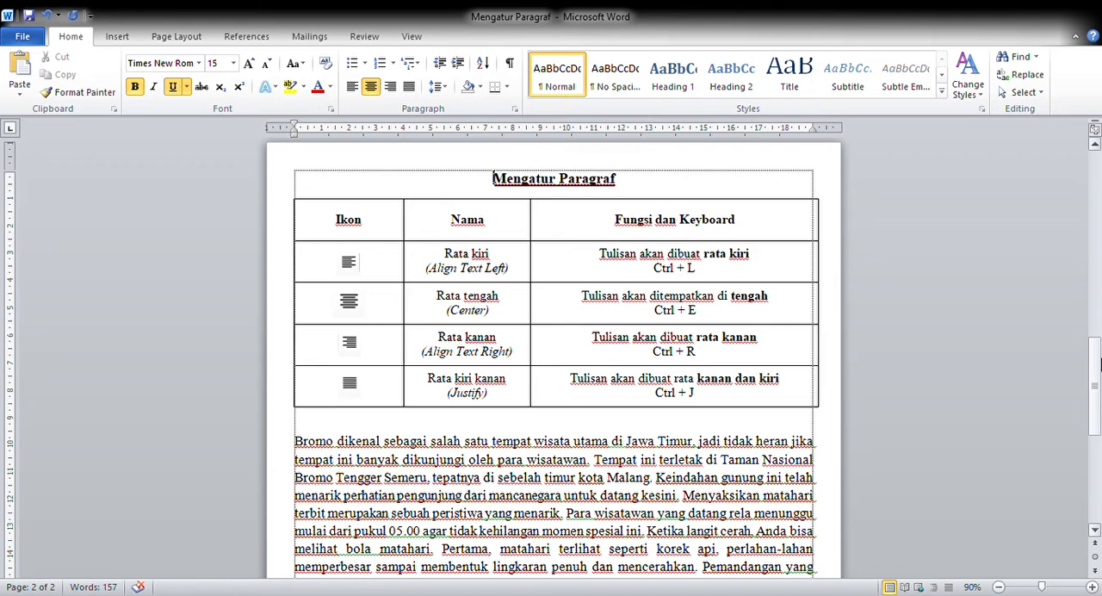
Step: Review the alignment table with the Bromo paragraph and the newspaper page, and return to the "Mengatur Paragraf" title
{"action": "mouse_move", "coordinate": [1100, 362]}
{"action": "left_mouse_down"}
{"action": "mouse_move", "coordinate": [1068, 181]}
{"action": "mouse_move", "coordinate": [1096, 360]}
{"action": "left_mouse_up"}
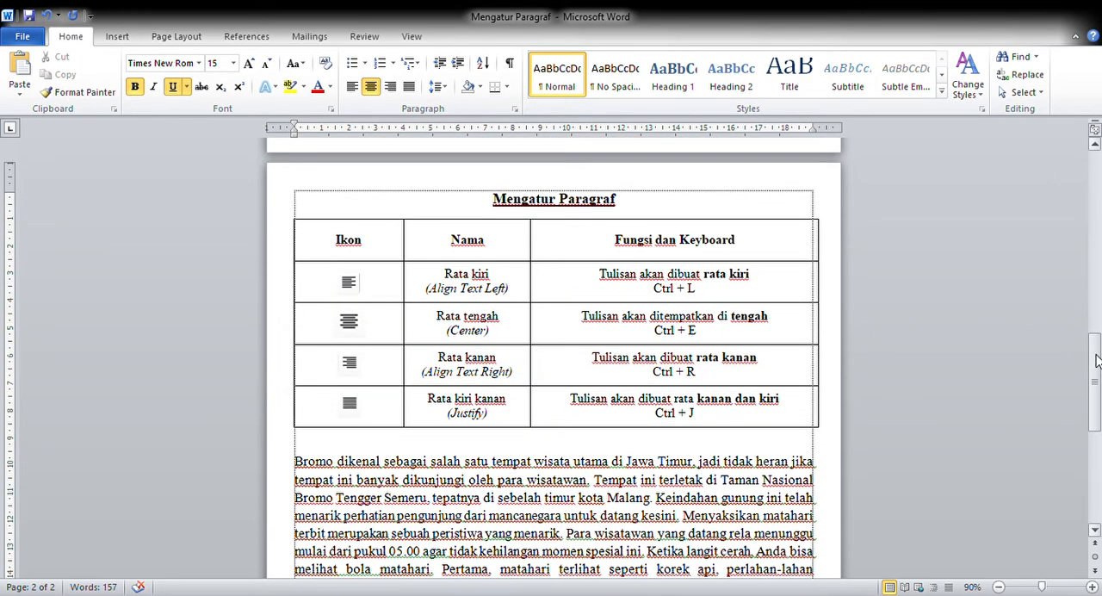
{"action": "left_click_drag", "start_coordinate": [1097, 361], "coordinate": [1098, 364]}
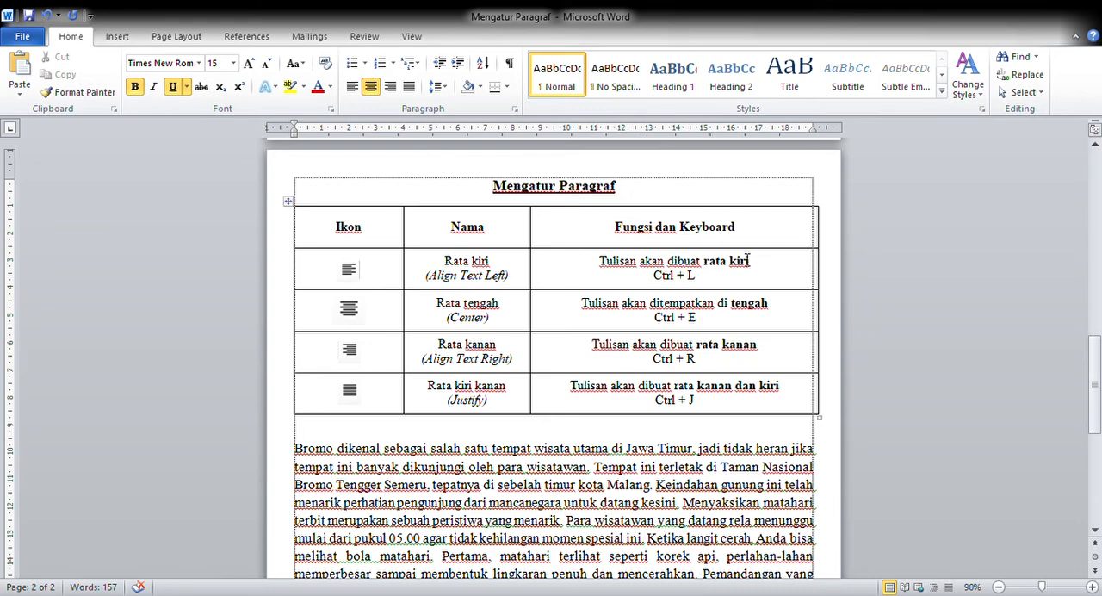
{"action": "left_click_drag", "start_coordinate": [1100, 385], "coordinate": [1099, 391]}
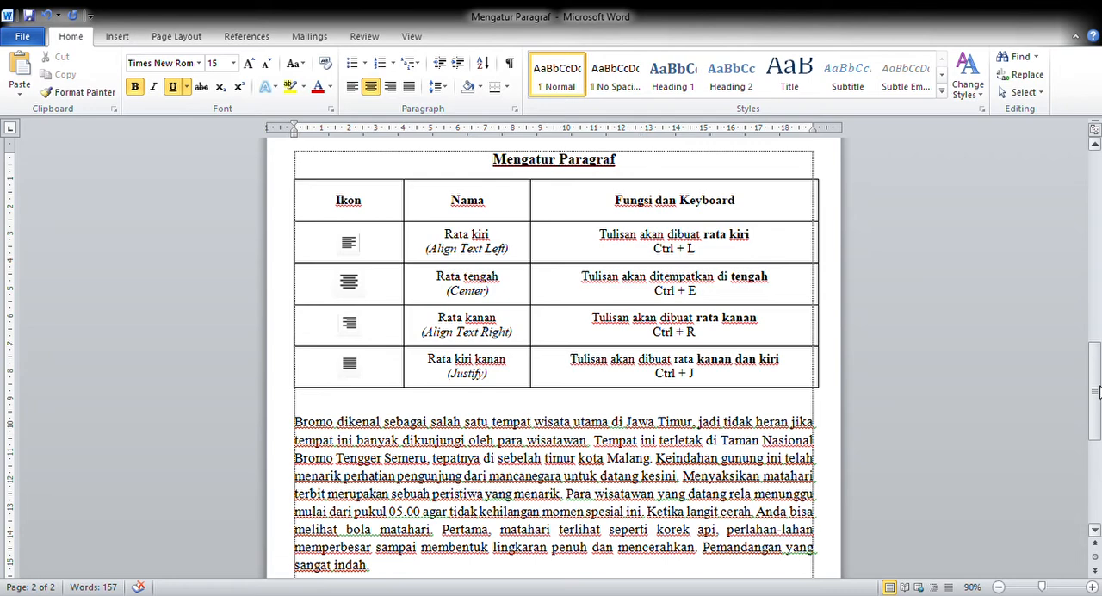
{"action": "left_click_drag", "start_coordinate": [1099, 392], "coordinate": [1097, 205]}
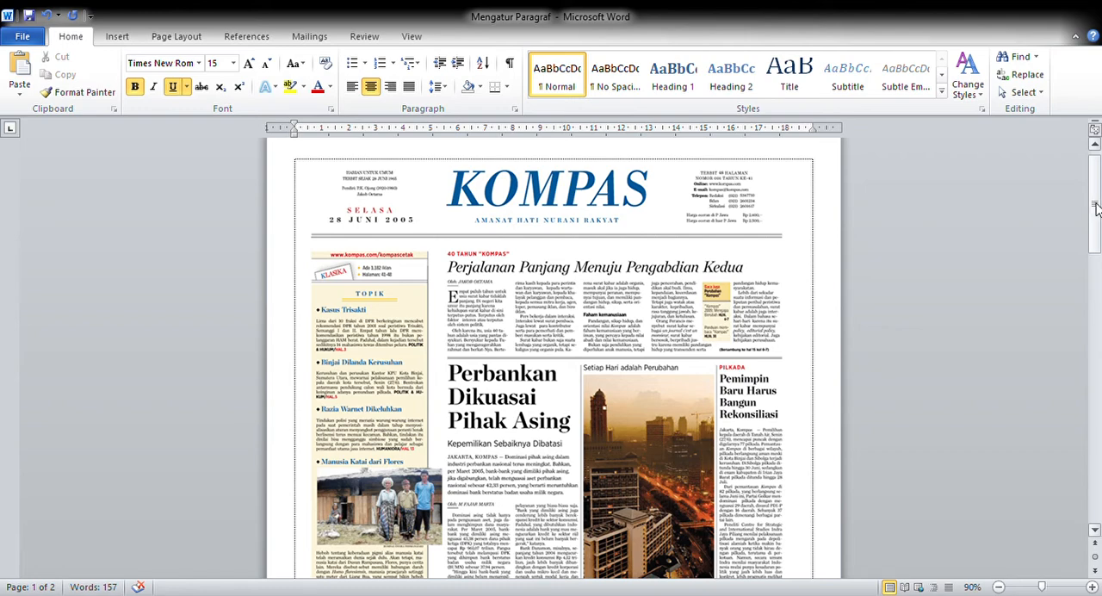
{"action": "left_click_drag", "start_coordinate": [1097, 207], "coordinate": [1098, 295]}
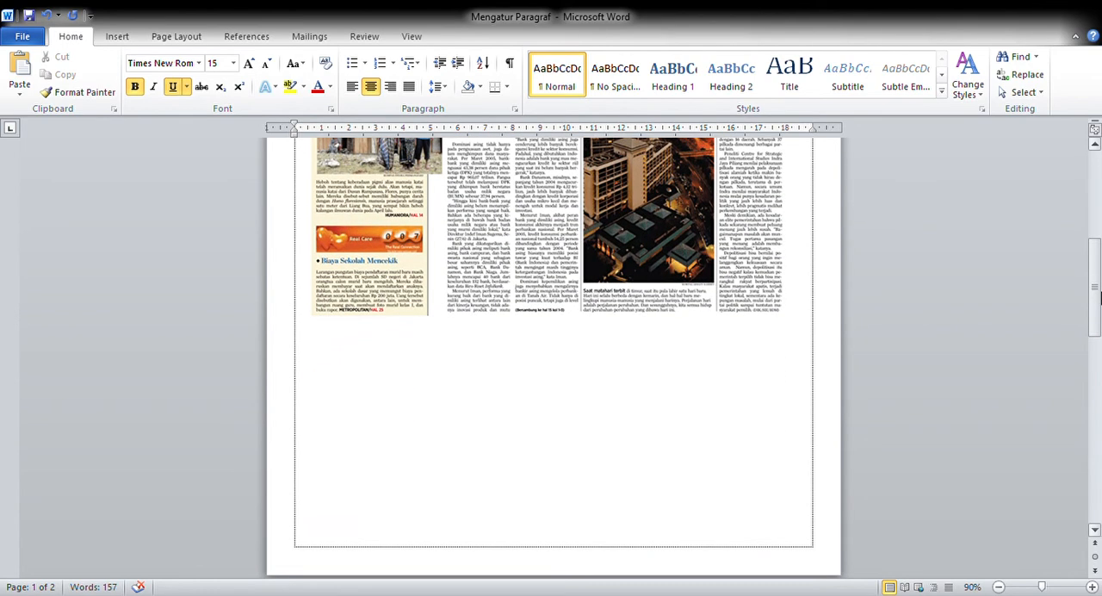
{"action": "left_click_drag", "start_coordinate": [1100, 296], "coordinate": [1099, 394]}
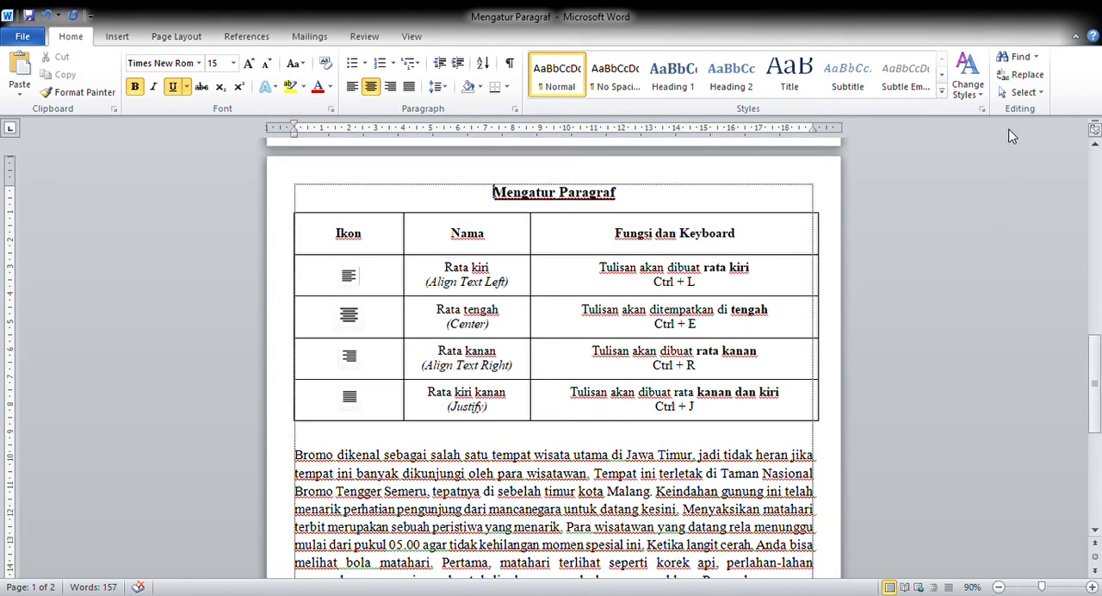